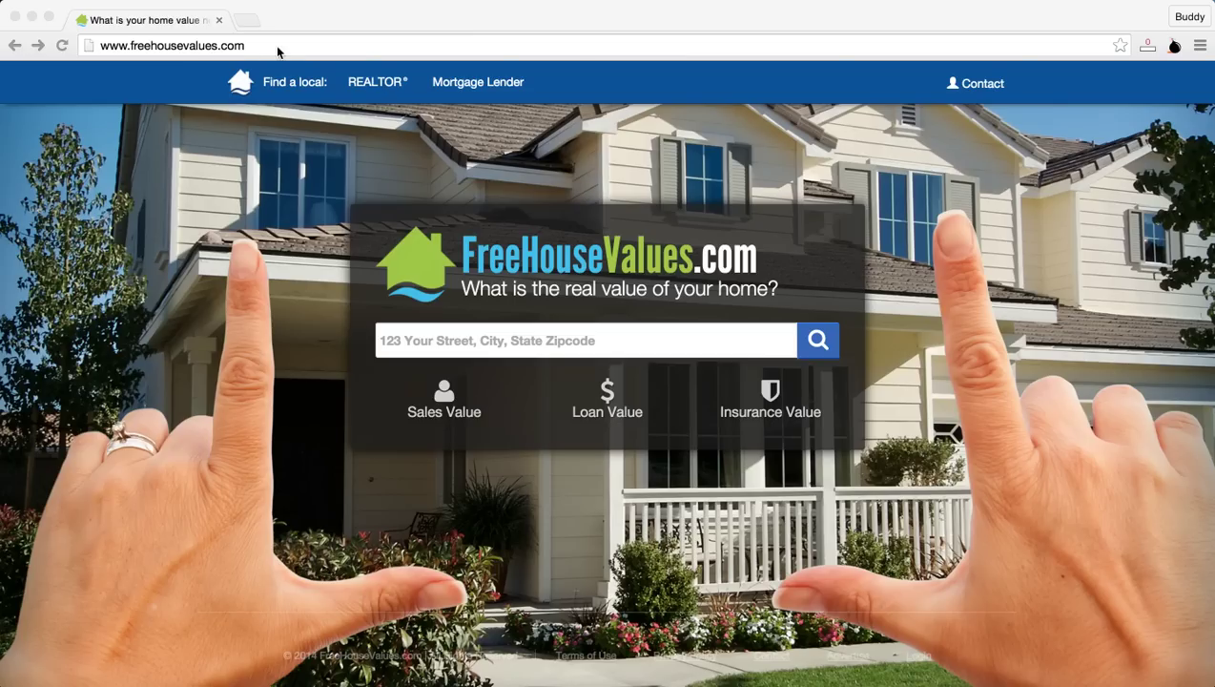
Step: Sign in through the footer Login link with the agent account email and password
{"action": "left_click", "coordinate": [845, 630]}
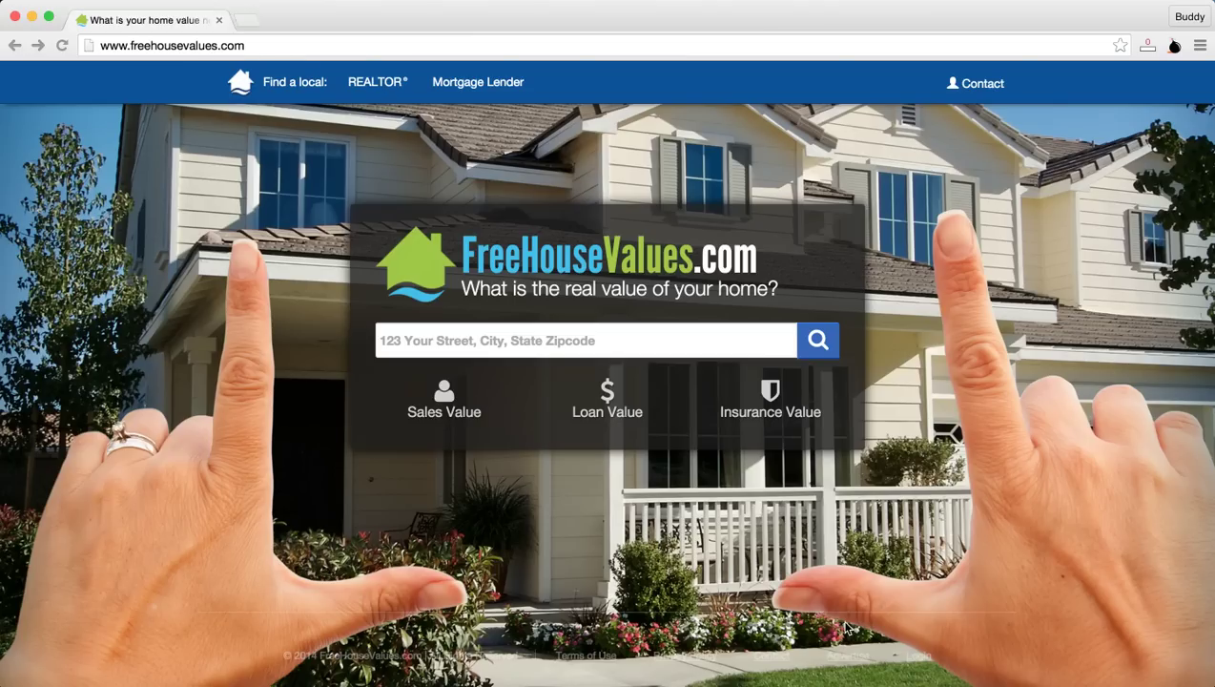
{"action": "left_click", "coordinate": [922, 661]}
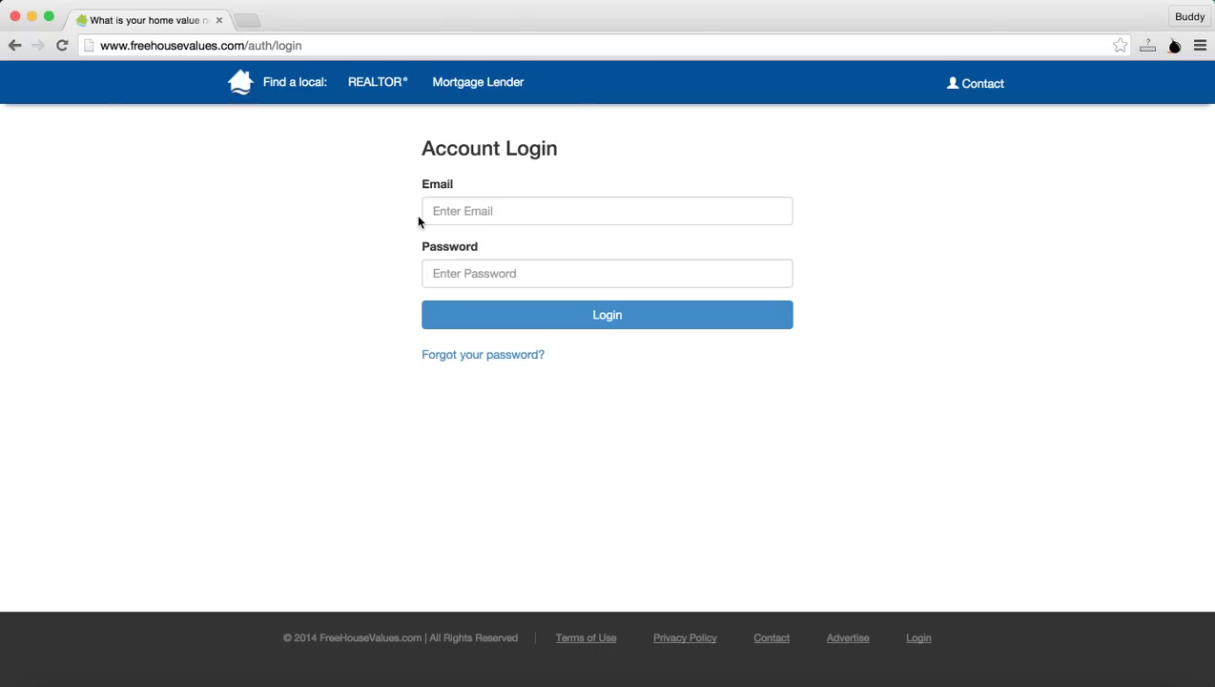
{"action": "left_click", "coordinate": [494, 213]}
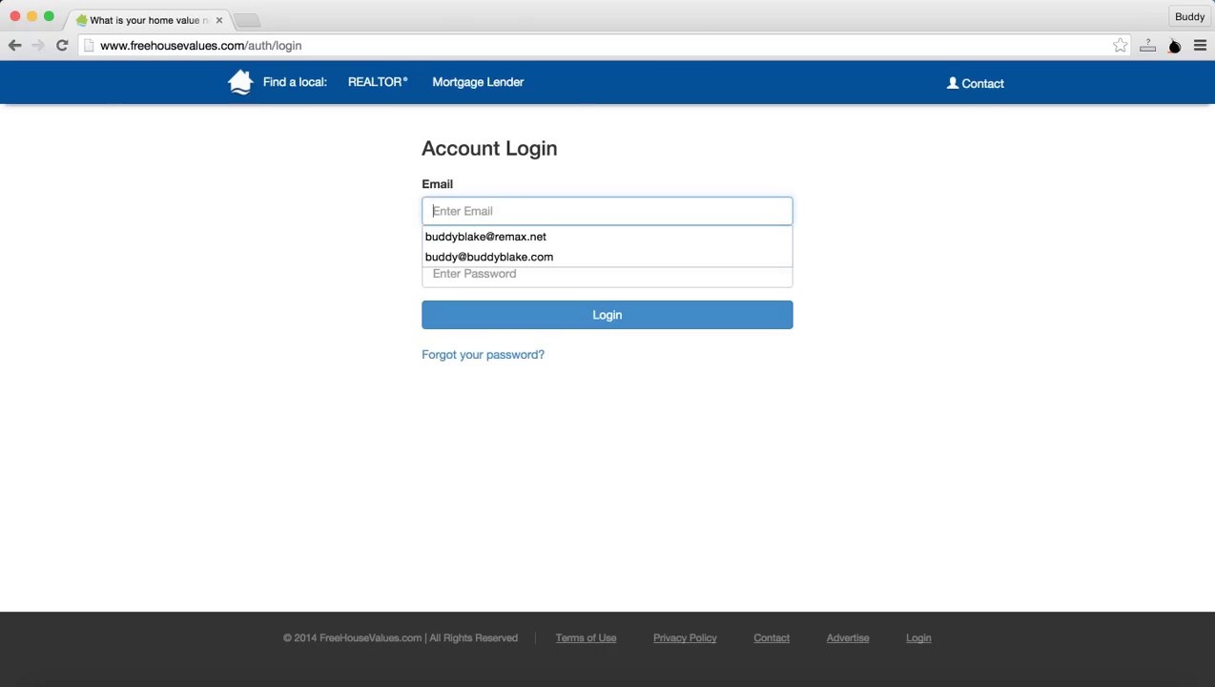
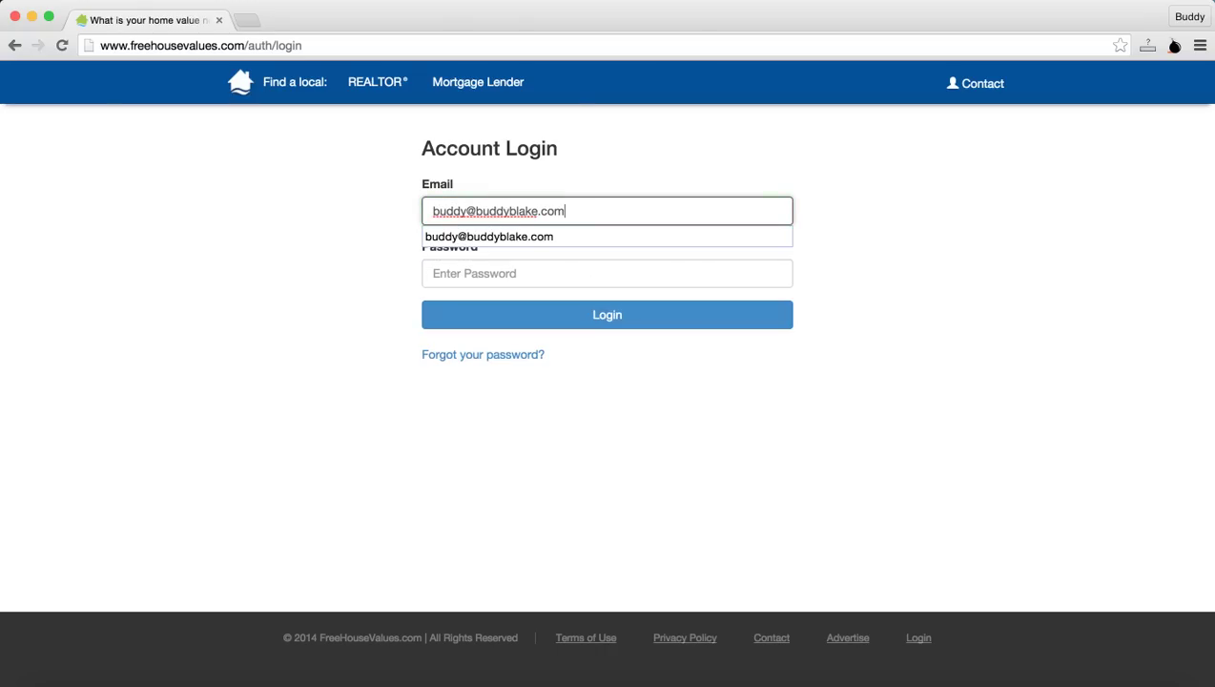
{"action": "key", "text": "Tab"}
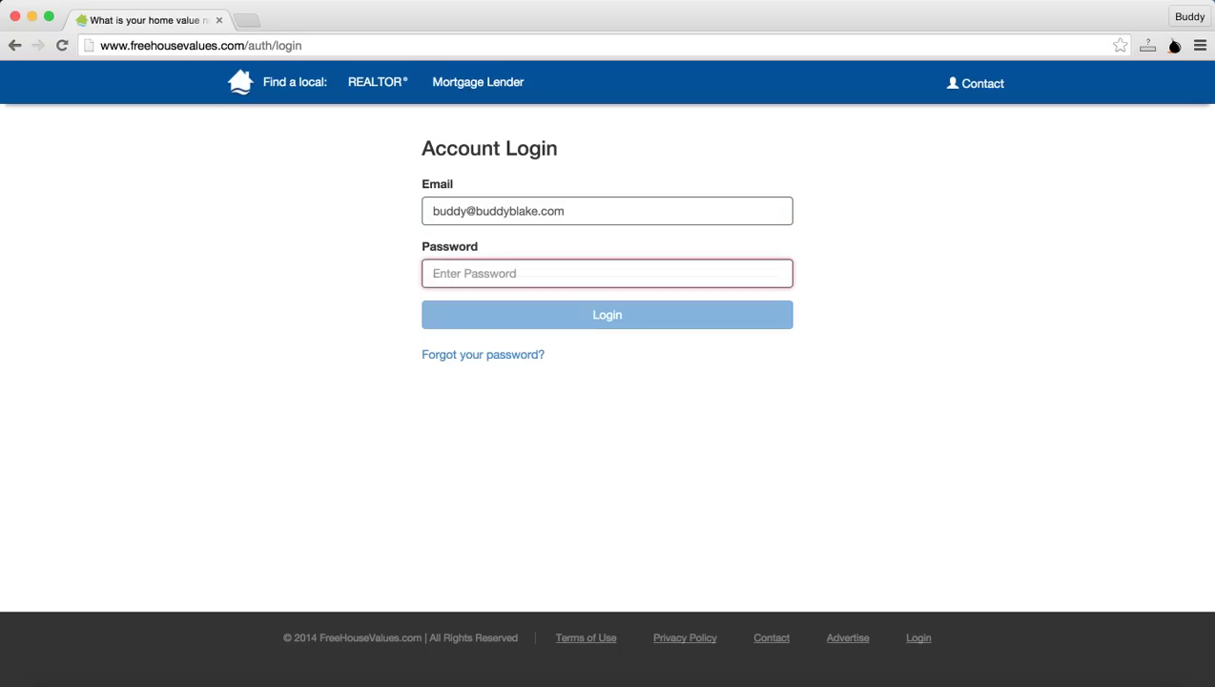
{"action": "type", "text": "•••••••••"}
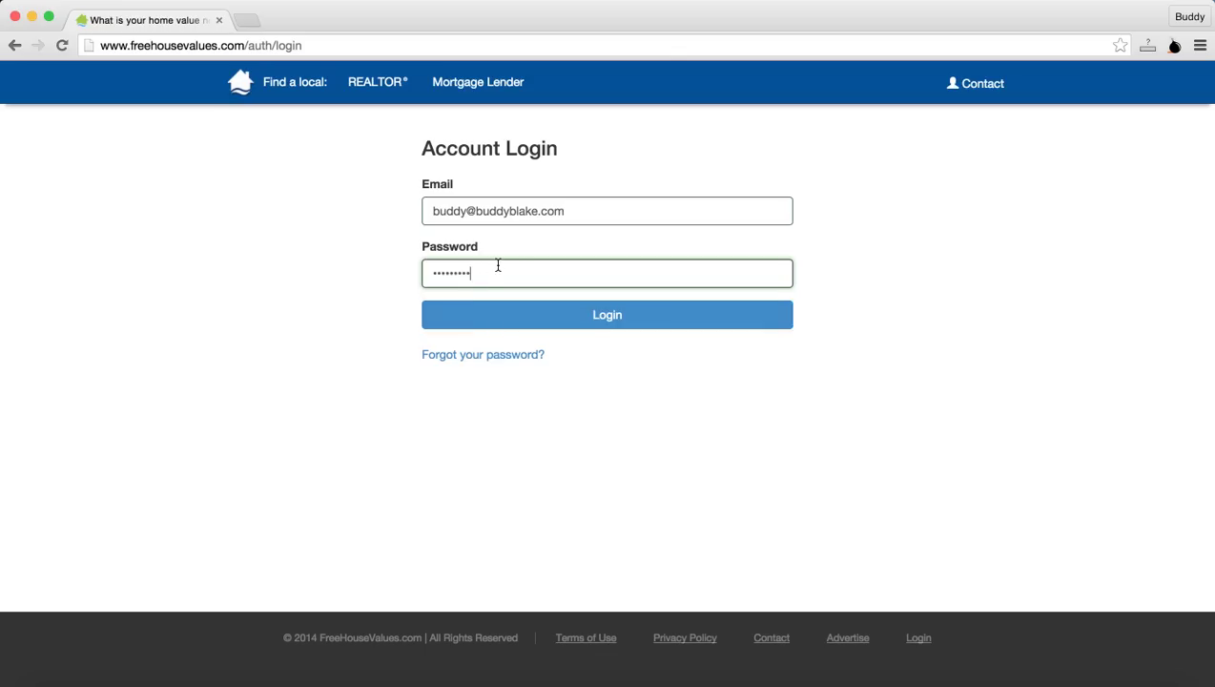
{"action": "left_click", "coordinate": [555, 315]}
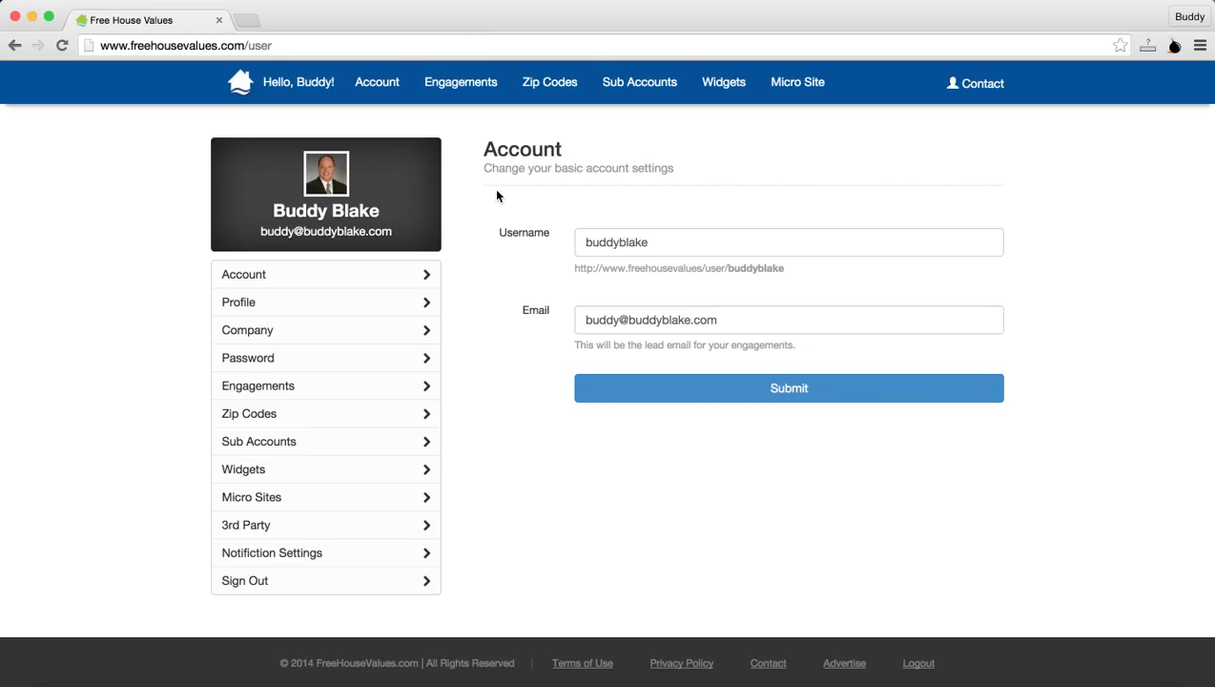
Step: Open the Account settings page with the username and lead email fields
{"action": "left_click", "coordinate": [301, 277]}
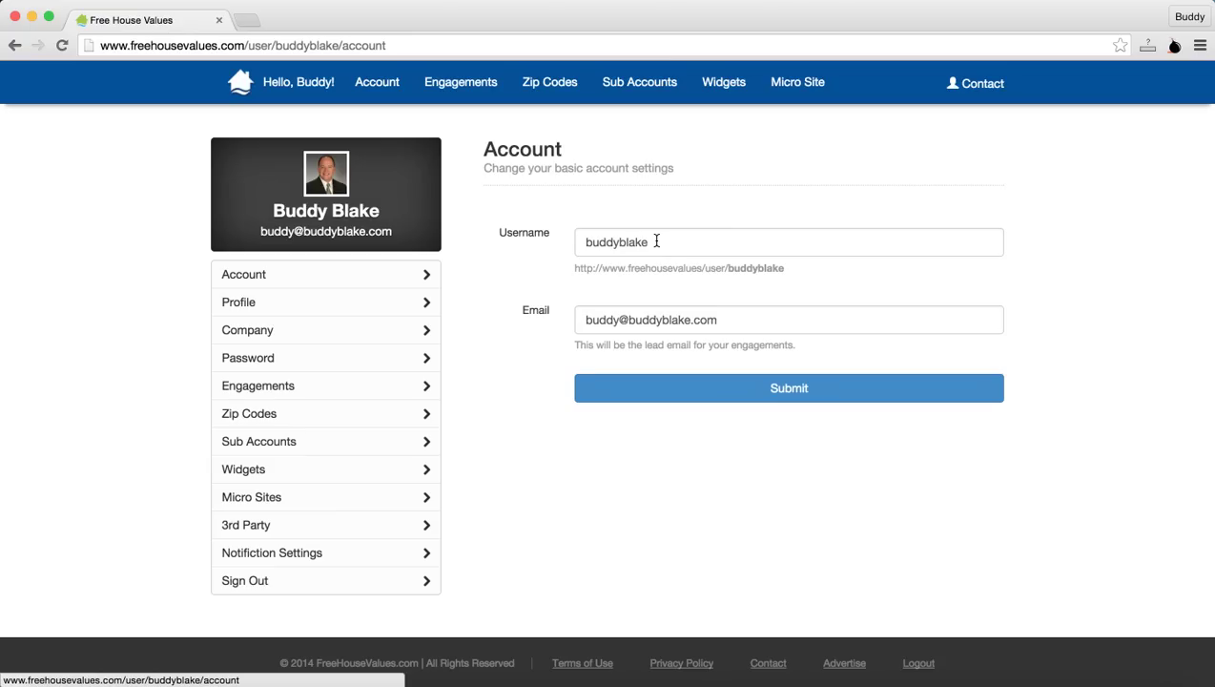
Step: Open the Profile page, check the Website and empty Bio fields, and submit it unchanged
{"action": "left_click", "coordinate": [388, 307]}
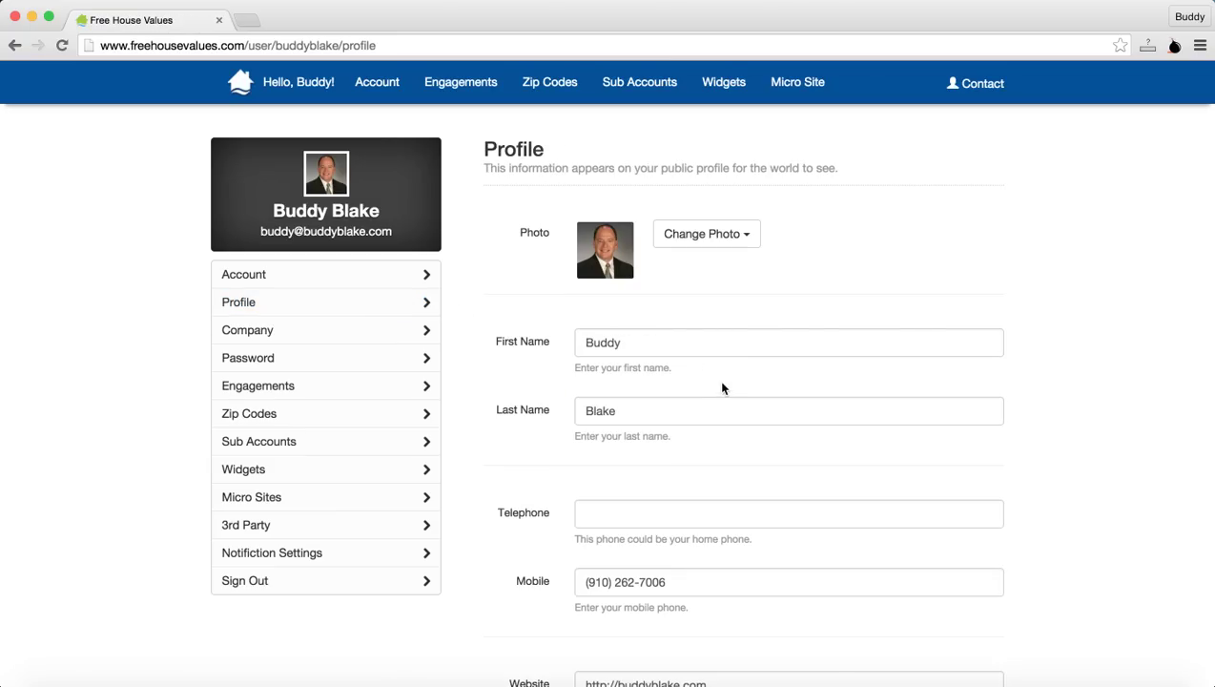
{"action": "scroll", "coordinate": [729, 361], "scroll_direction": "down", "scroll_amount": 1}
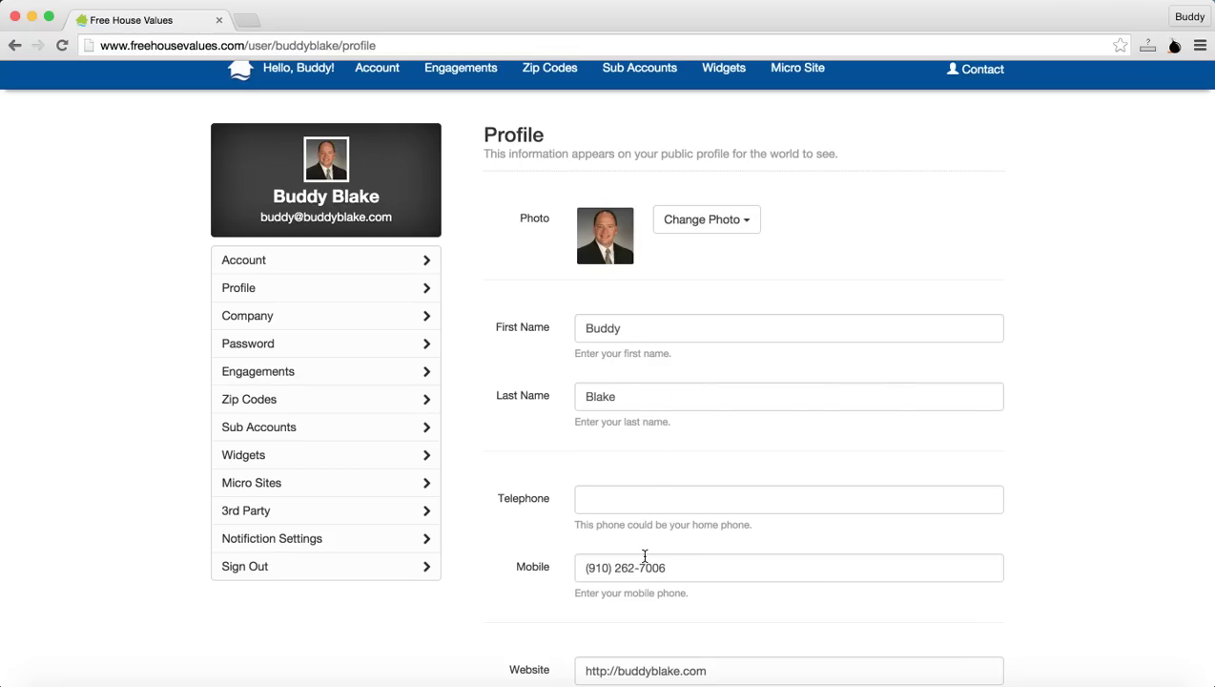
{"action": "scroll", "coordinate": [645, 556], "scroll_direction": "down", "scroll_amount": 5}
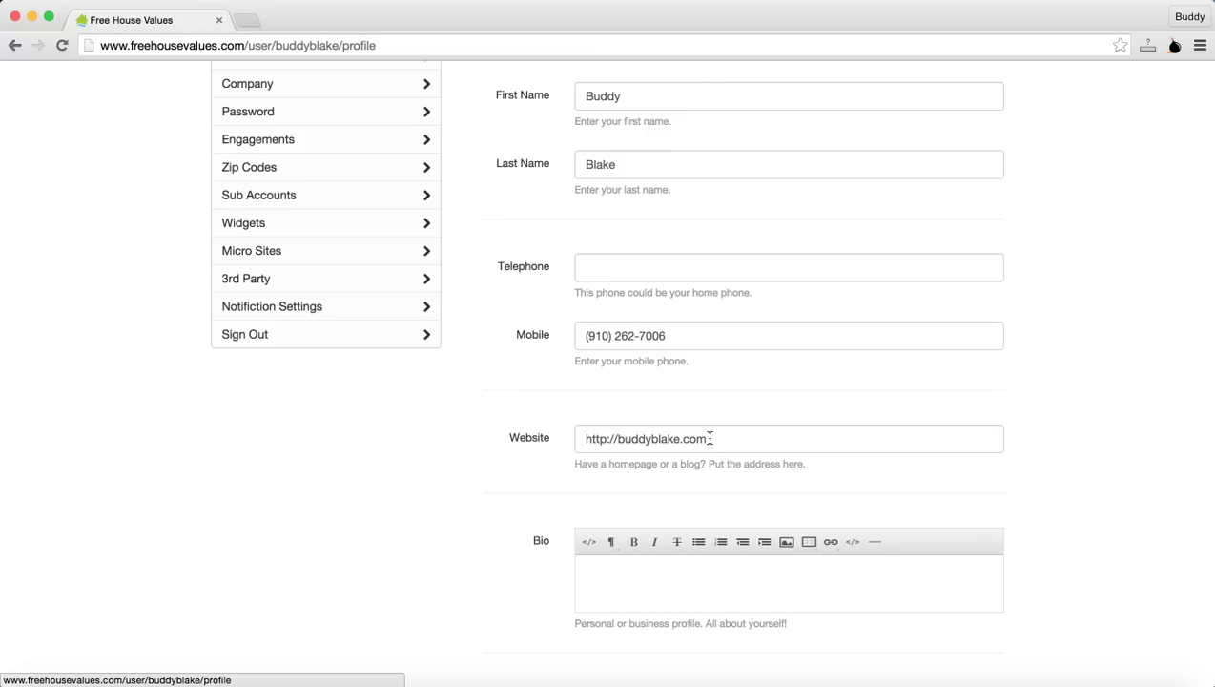
{"action": "left_click", "coordinate": [616, 438]}
{"action": "double_click", "coordinate": [616, 439]}
{"action": "left_click", "coordinate": [729, 437]}
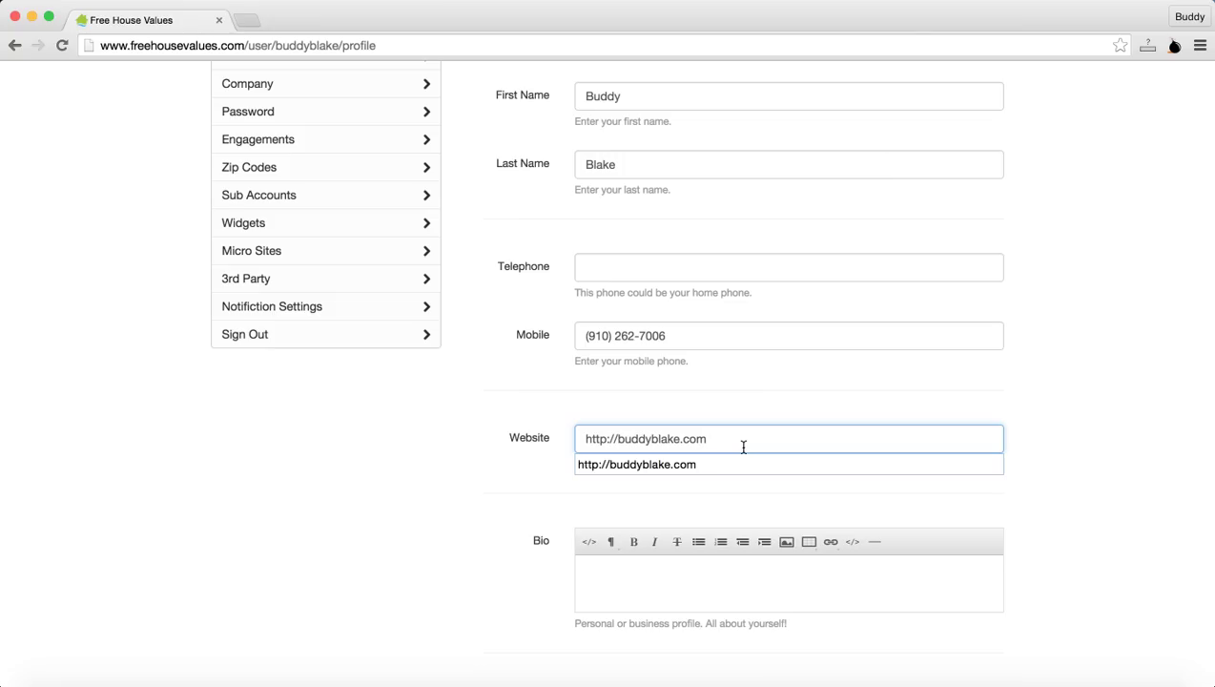
{"action": "left_click", "coordinate": [746, 412]}
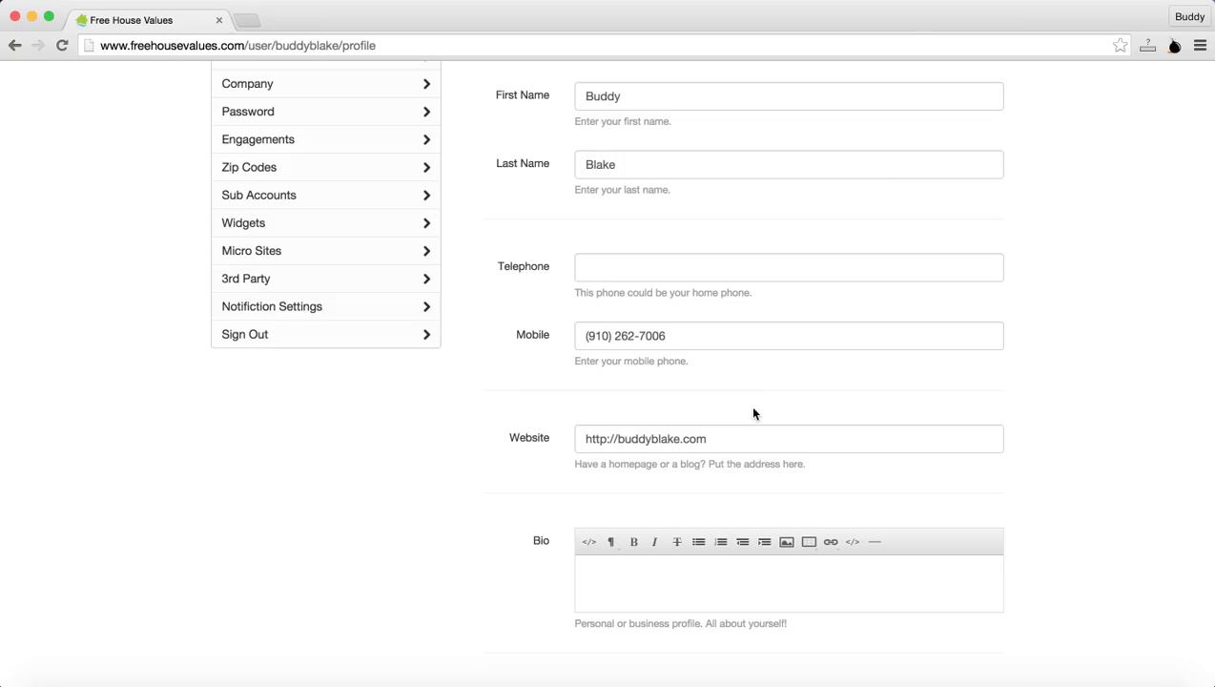
{"action": "left_click", "coordinate": [727, 579]}
{"action": "scroll", "coordinate": [741, 575], "scroll_direction": "up", "scroll_amount": 5}
{"action": "scroll", "coordinate": [741, 577], "scroll_direction": "down", "scroll_amount": 5}
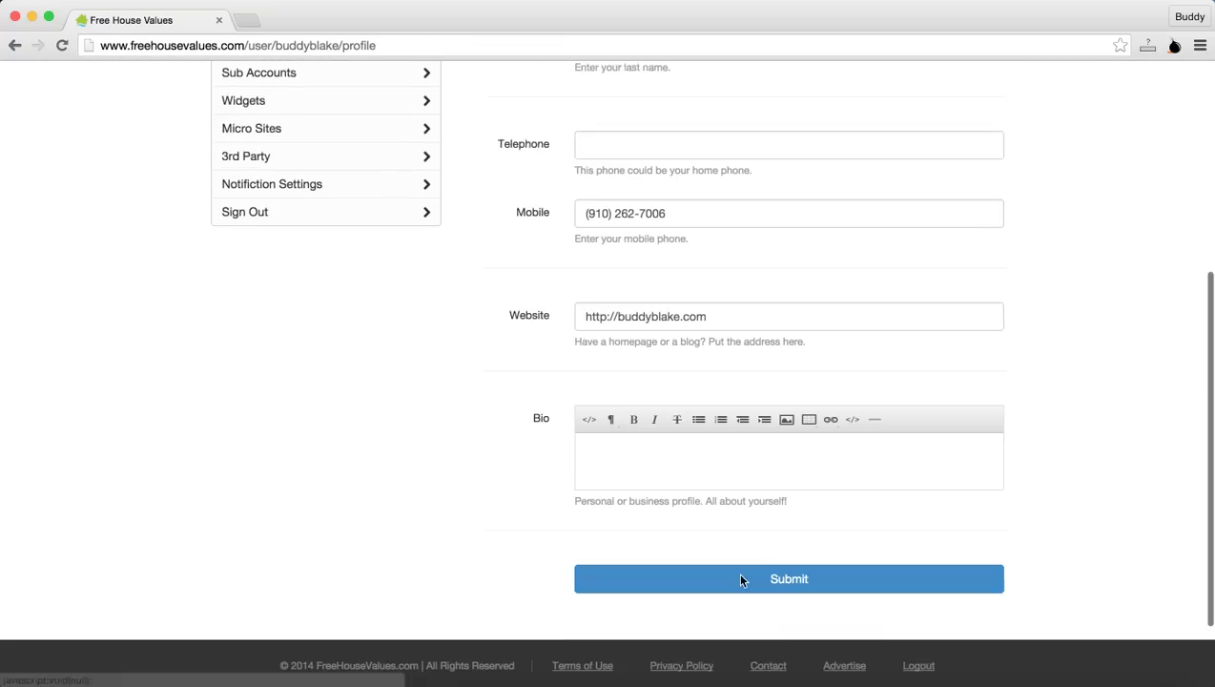
{"action": "scroll", "coordinate": [740, 578], "scroll_direction": "down", "scroll_amount": 2}
{"action": "left_click", "coordinate": [754, 474]}
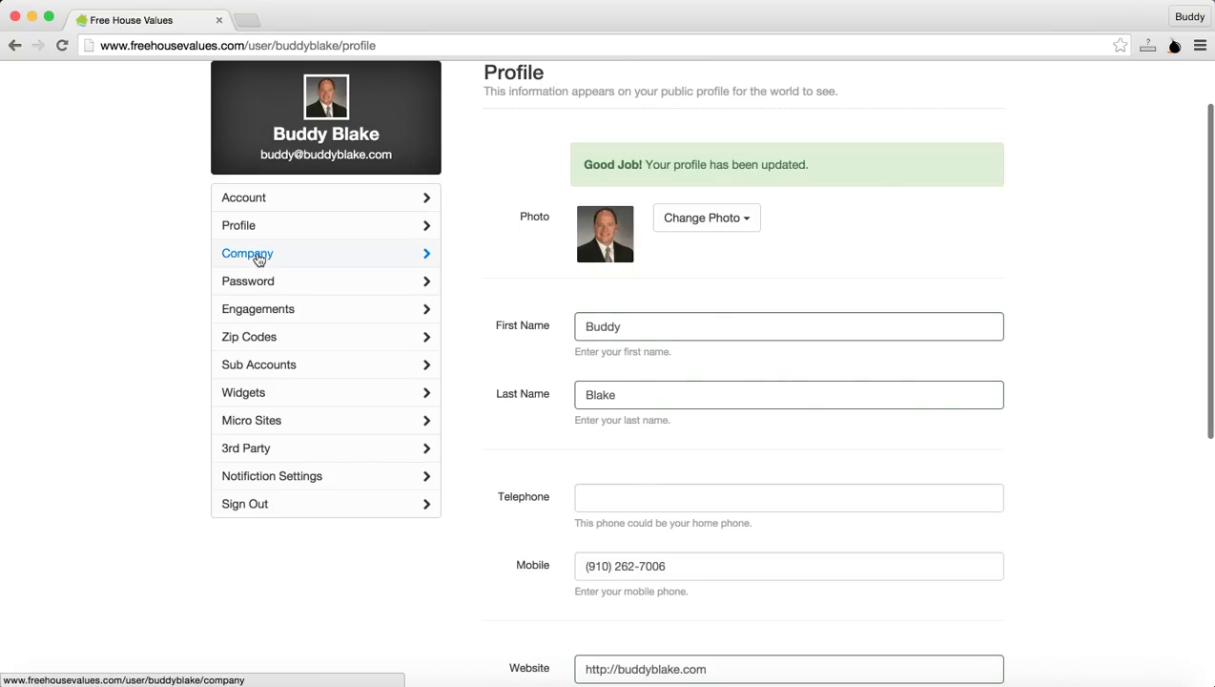
Step: Open the Company page and submit the existing company name, address, phone and fax details
{"action": "left_click", "coordinate": [257, 258]}
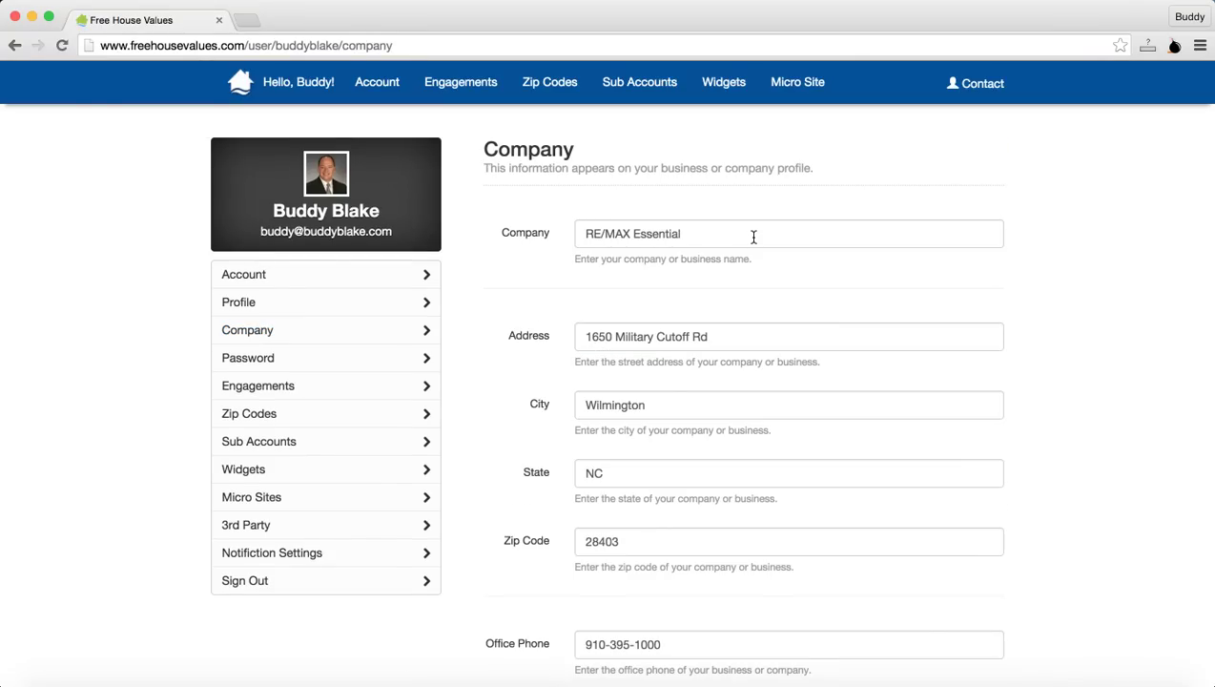
{"action": "scroll", "coordinate": [754, 235], "scroll_direction": "down", "scroll_amount": 5}
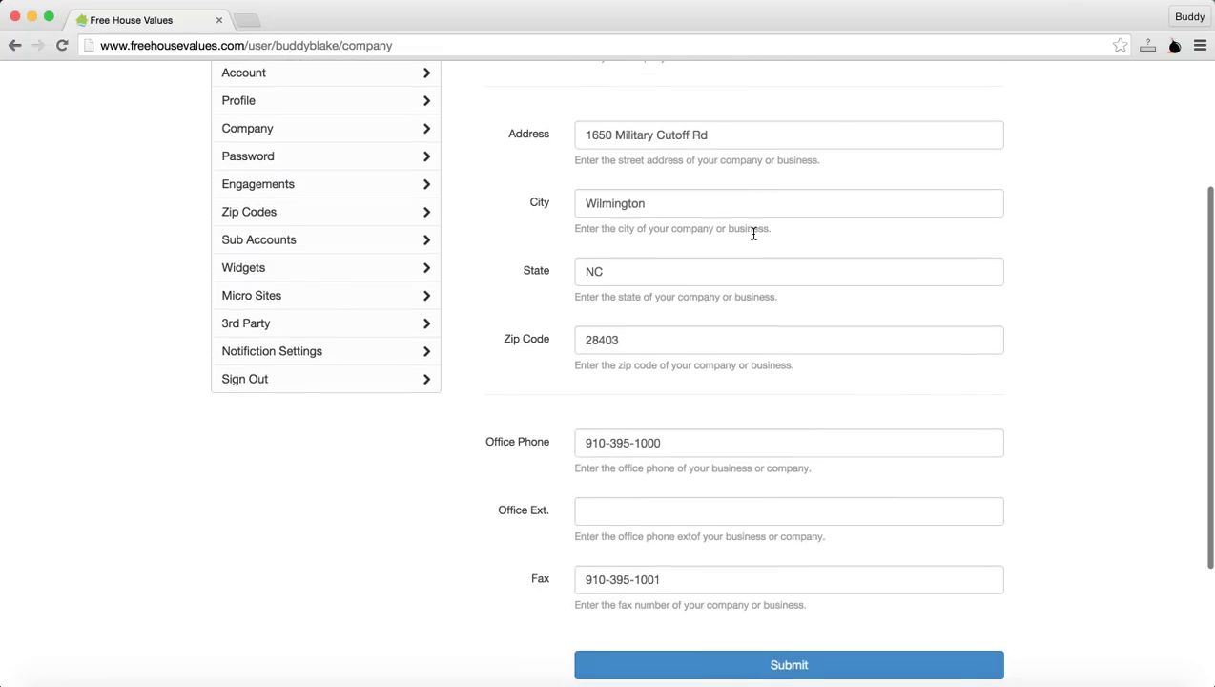
{"action": "scroll", "coordinate": [753, 233], "scroll_direction": "down", "scroll_amount": 3}
{"action": "scroll", "coordinate": [753, 233], "scroll_direction": "up", "scroll_amount": 8}
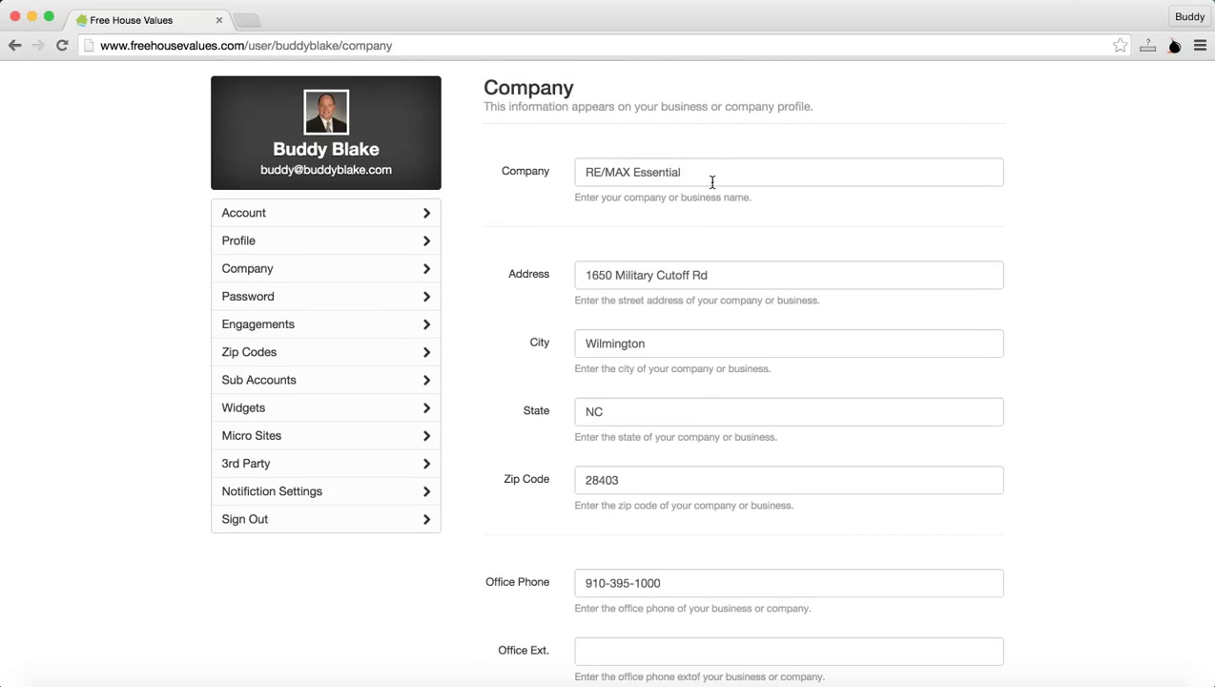
{"action": "scroll", "coordinate": [680, 434], "scroll_direction": "down", "scroll_amount": 1}
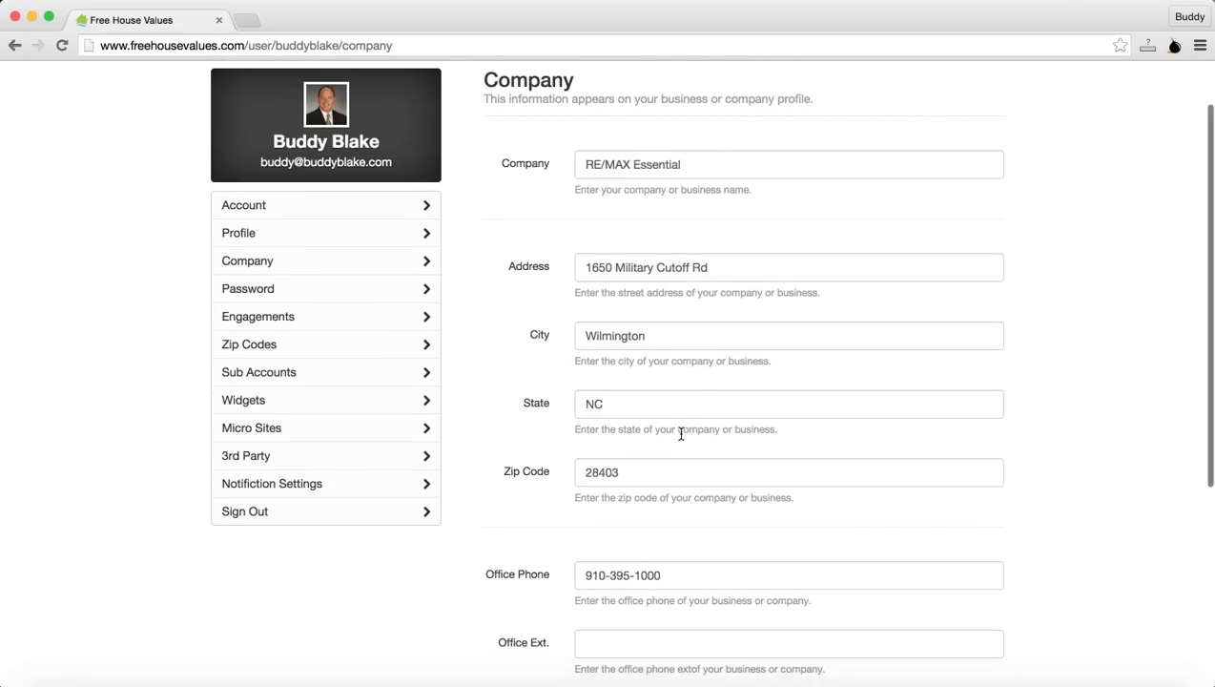
{"action": "scroll", "coordinate": [681, 434], "scroll_direction": "down", "scroll_amount": 4}
{"action": "scroll", "coordinate": [681, 434], "scroll_direction": "down", "scroll_amount": 2}
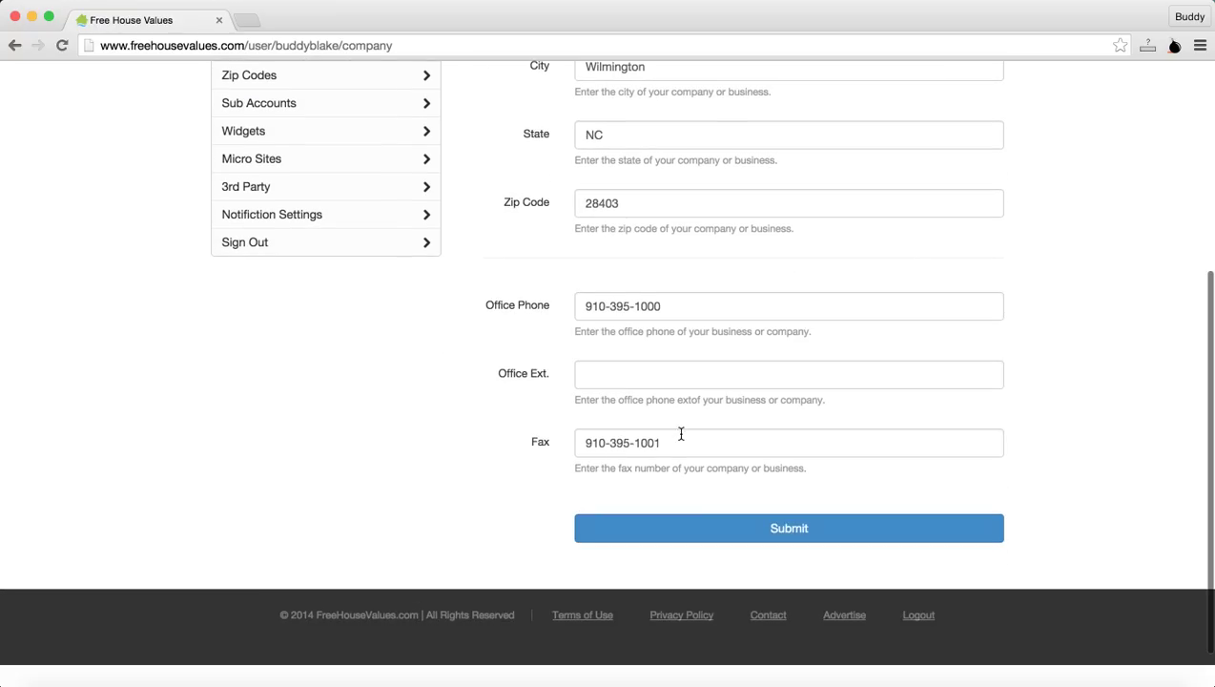
{"action": "left_click", "coordinate": [717, 531]}
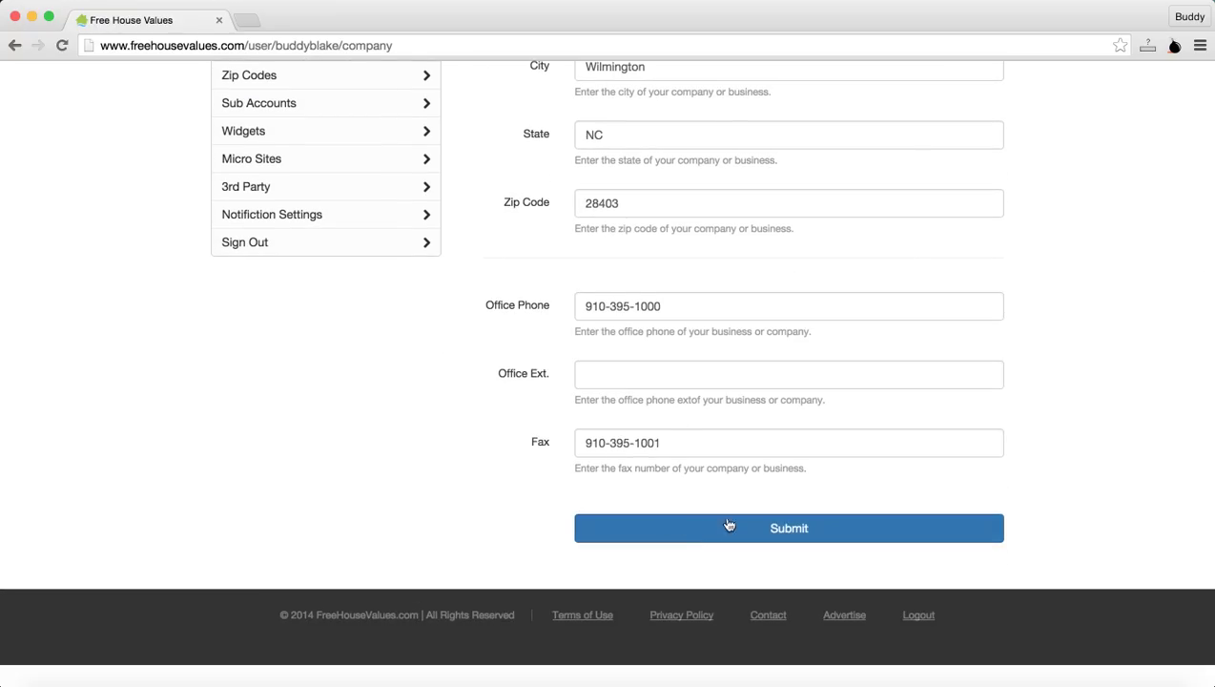
{"action": "scroll", "coordinate": [469, 420], "scroll_direction": "up", "scroll_amount": 6}
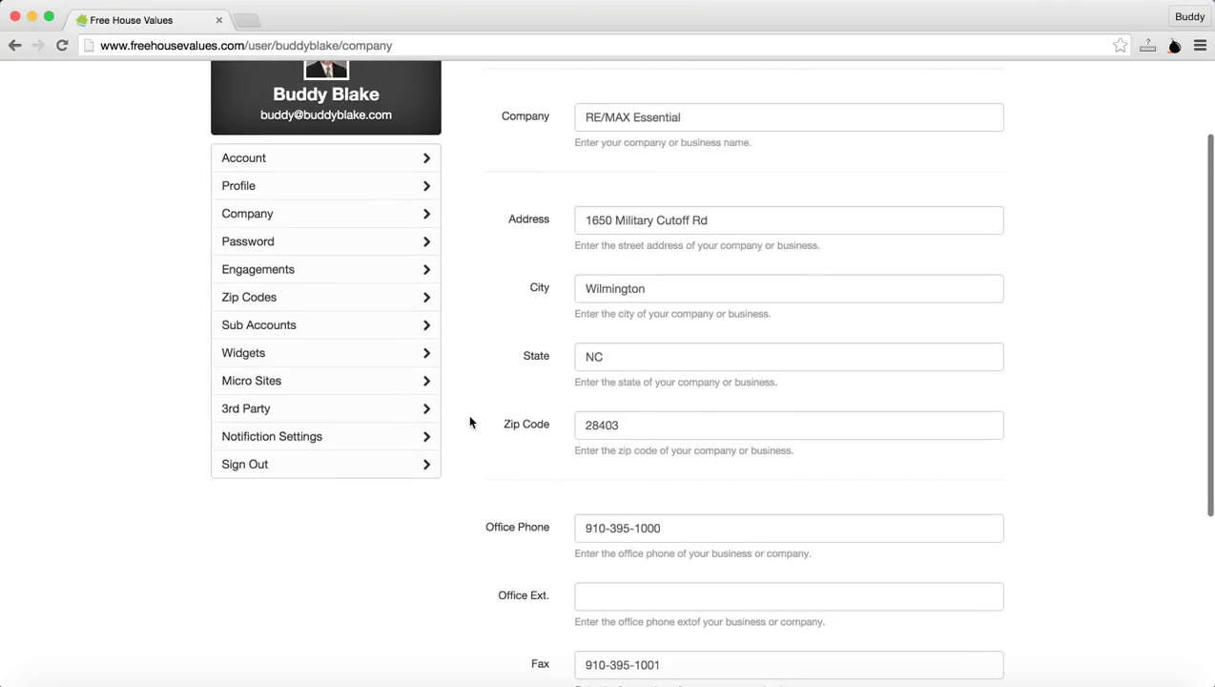
Step: Open the Change Password page, then bring up the Engagements flyout menu
{"action": "left_click", "coordinate": [241, 317]}
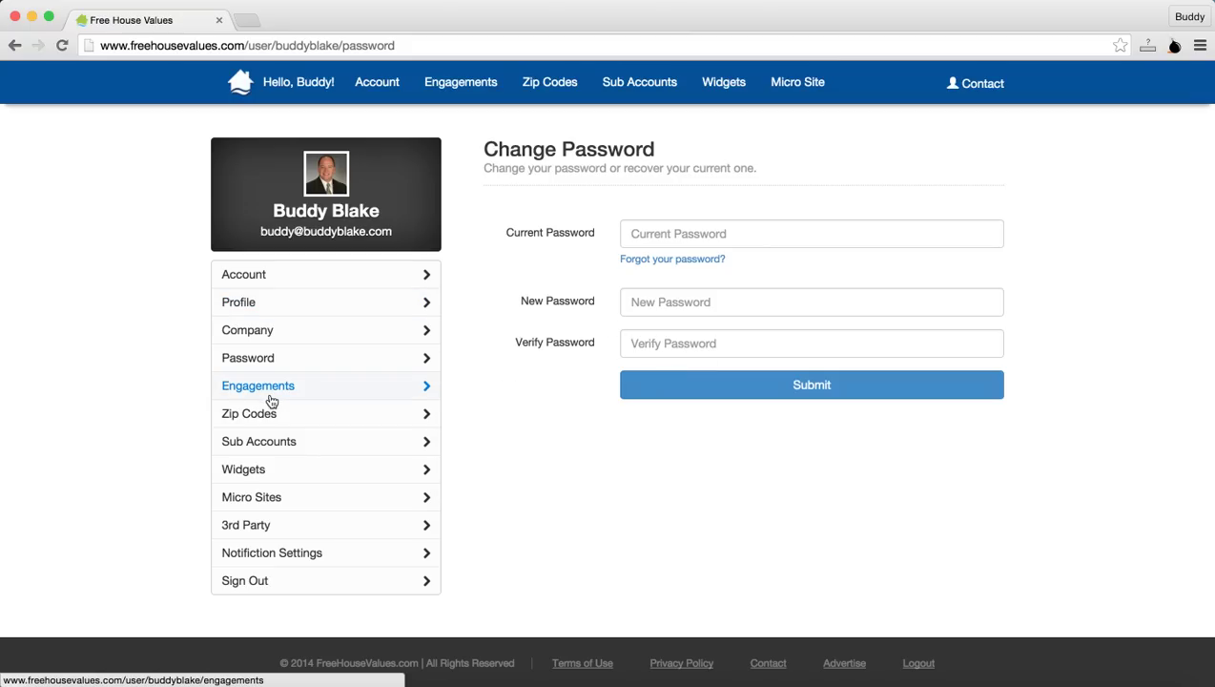
{"action": "mouse_move", "coordinate": [270, 388]}
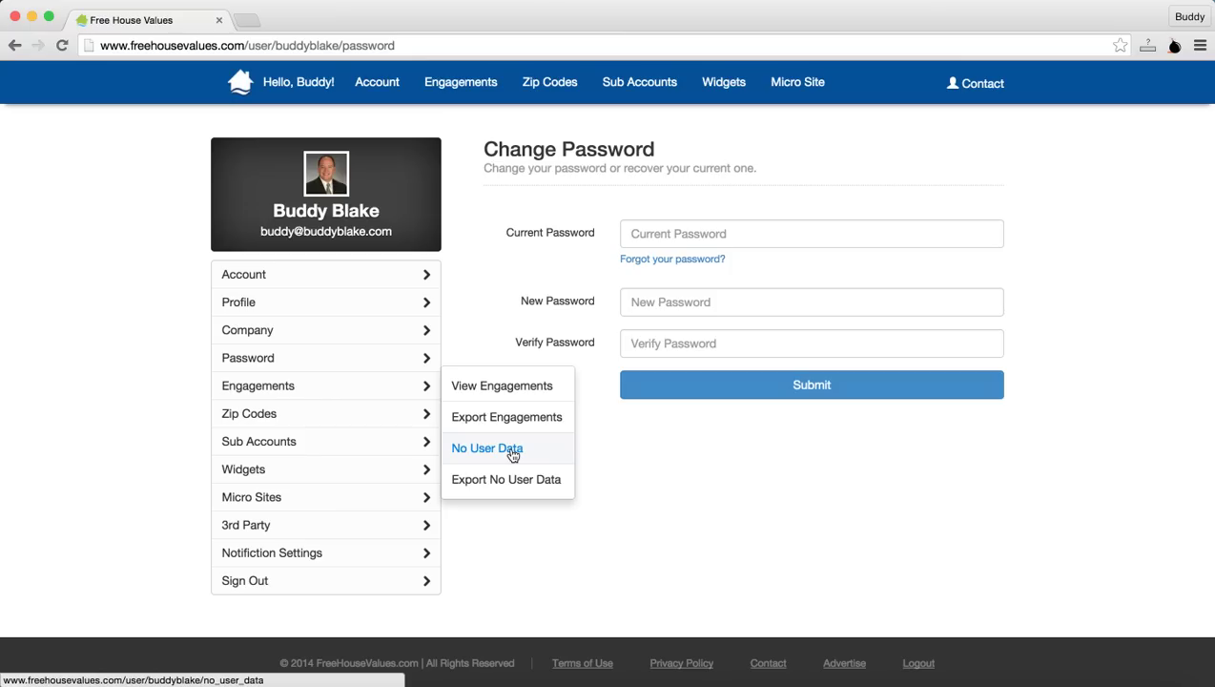
Step: Open the Engagements list and sort leads by Created date, newest (12-17-2014) first
{"action": "left_click", "coordinate": [516, 395]}
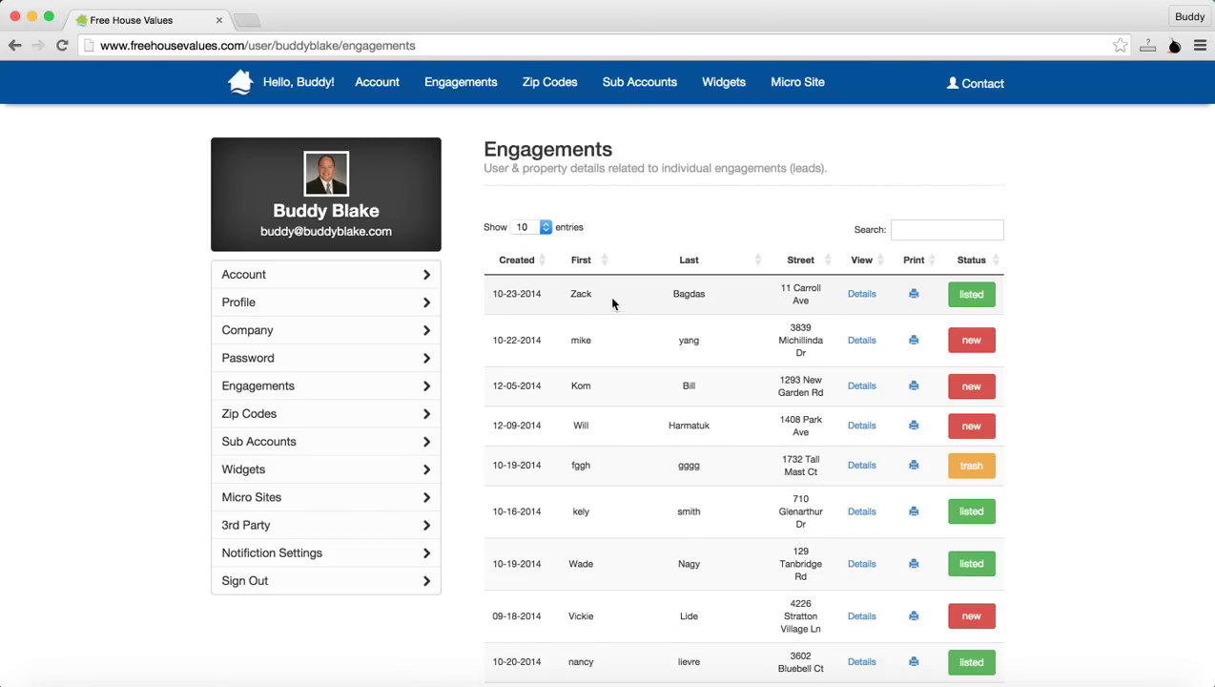
{"action": "left_click", "coordinate": [519, 270]}
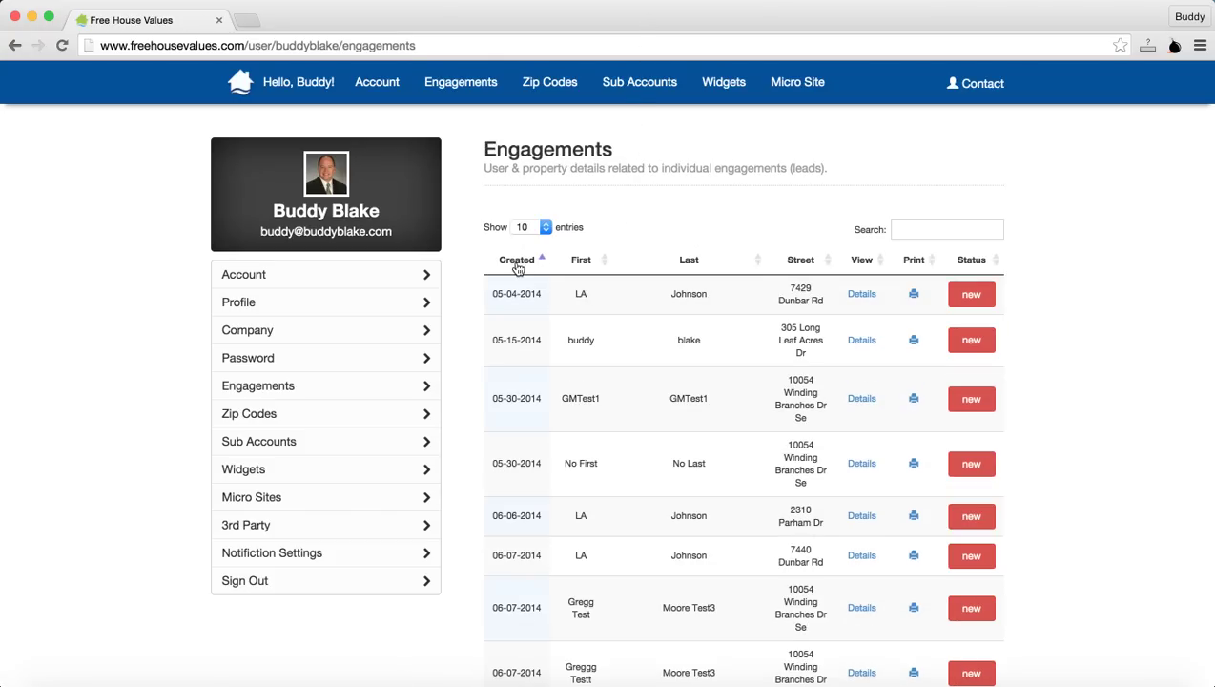
{"action": "left_click", "coordinate": [518, 269]}
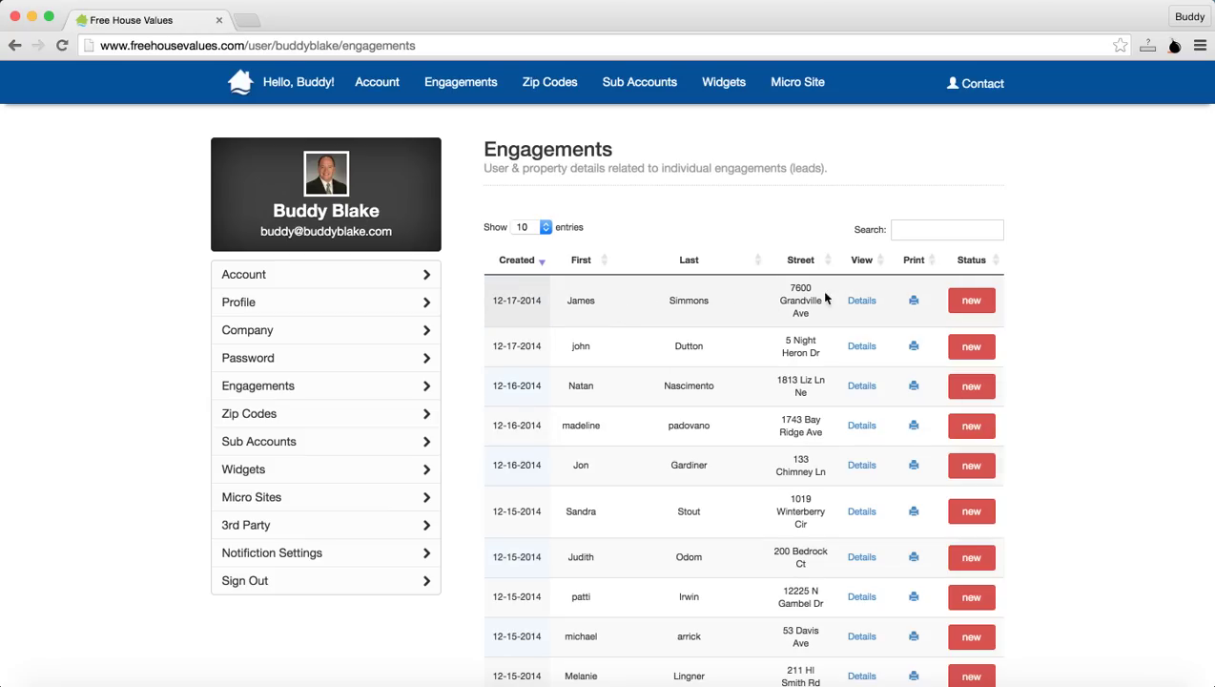
{"action": "left_click", "coordinate": [865, 301]}
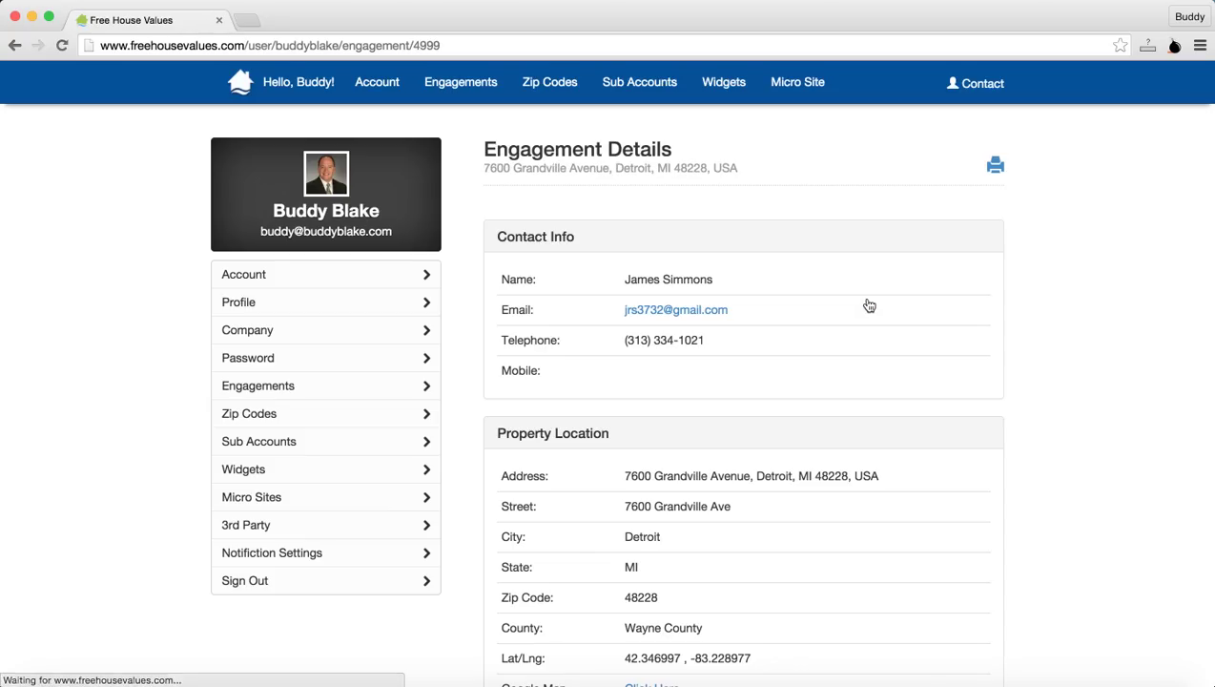
{"action": "scroll", "coordinate": [761, 384], "scroll_direction": "down", "scroll_amount": 5}
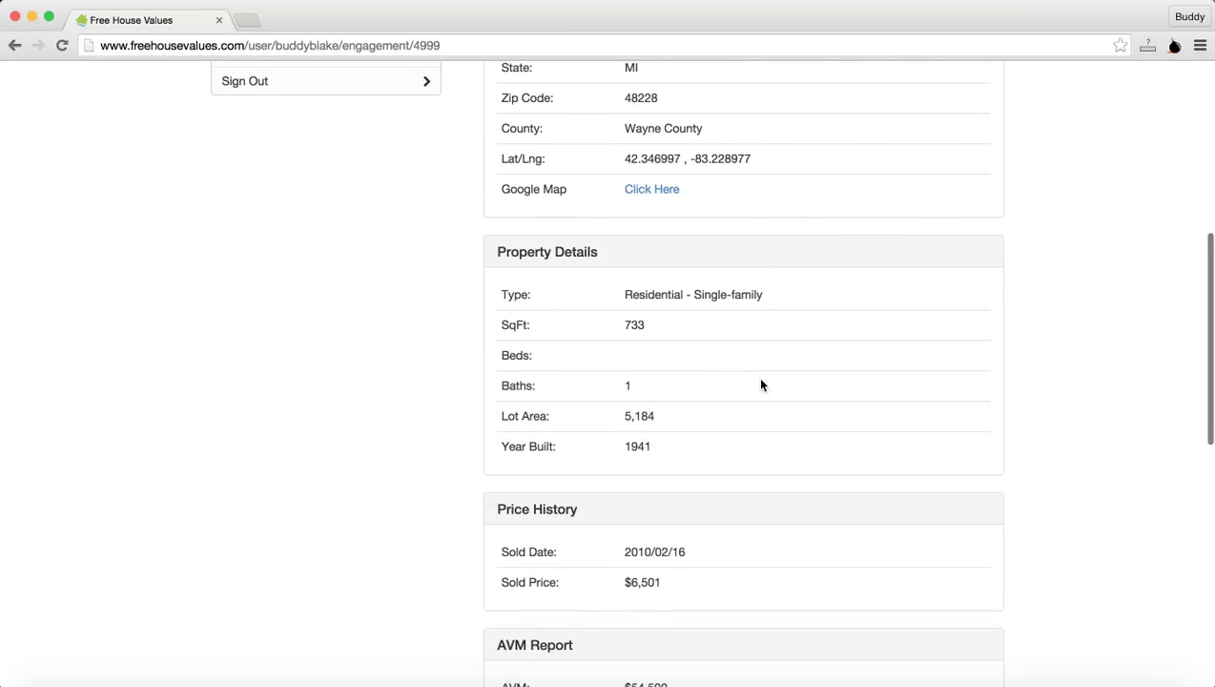
{"action": "scroll", "coordinate": [760, 384], "scroll_direction": "down", "scroll_amount": 4}
{"action": "scroll", "coordinate": [760, 385], "scroll_direction": "down", "scroll_amount": 10}
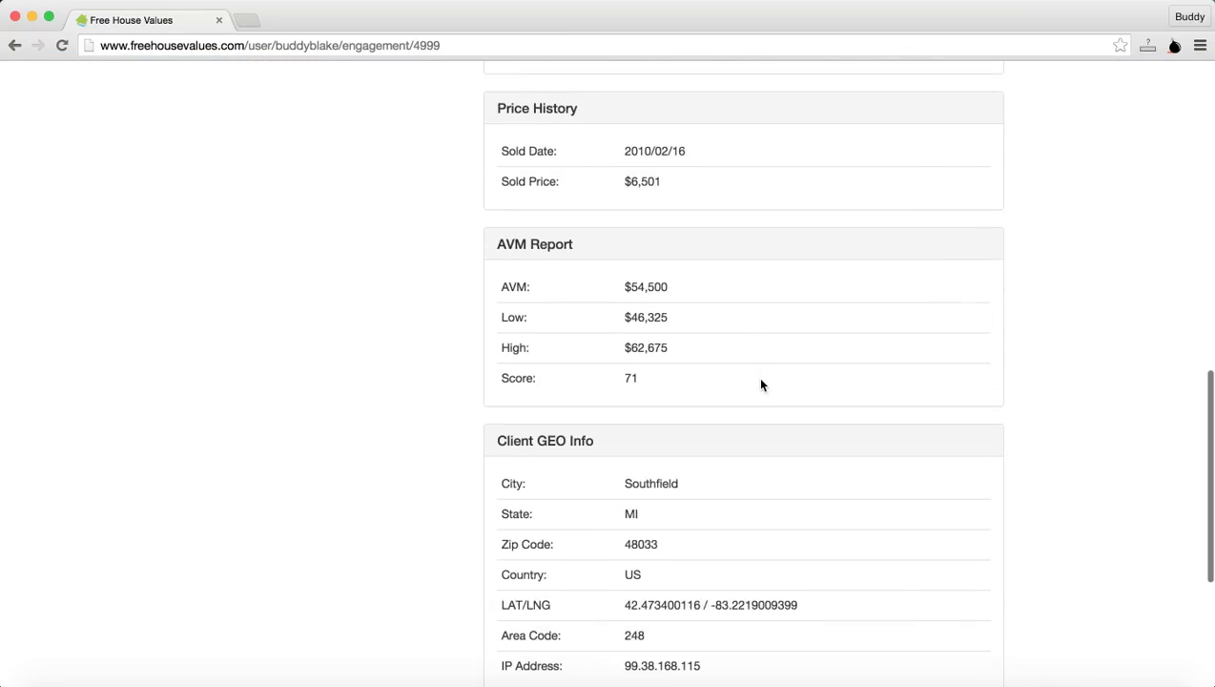
{"action": "key", "text": "super+r"}
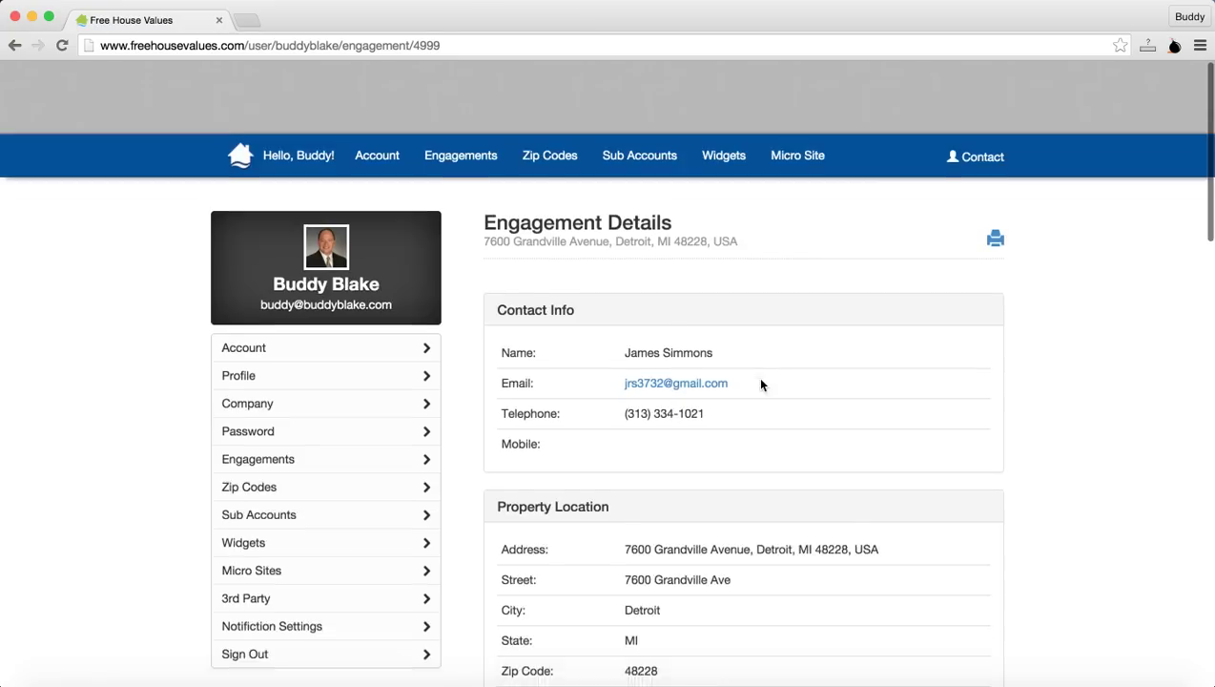
{"action": "left_click", "coordinate": [15, 46]}
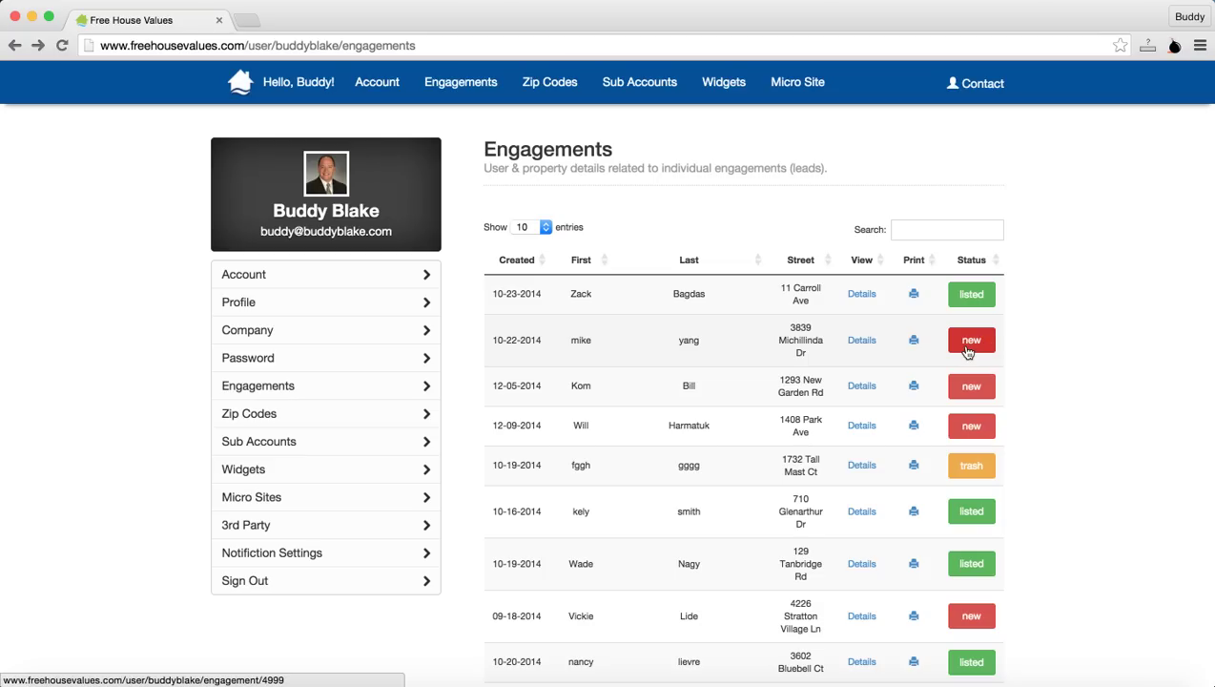
Step: Change the second lead's status from new to Listed with the note 'note' and save
{"action": "left_click", "coordinate": [967, 345]}
{"action": "left_click", "coordinate": [502, 341]}
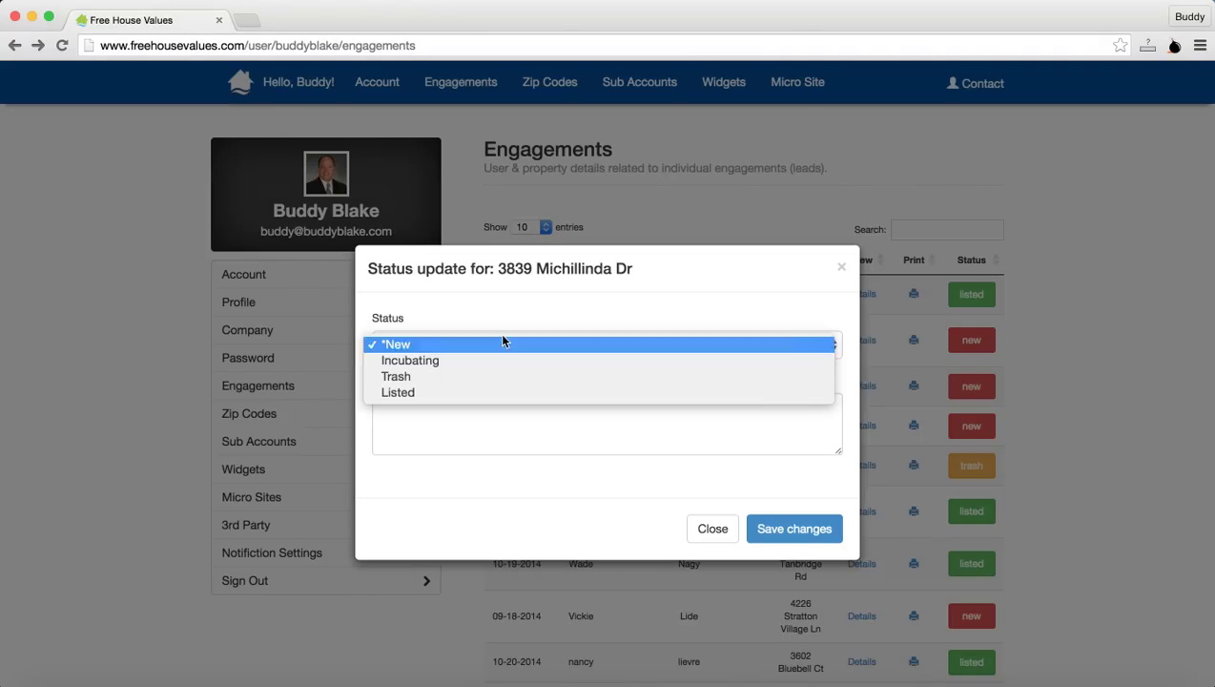
{"action": "left_click", "coordinate": [463, 391]}
{"action": "left_click", "coordinate": [684, 421]}
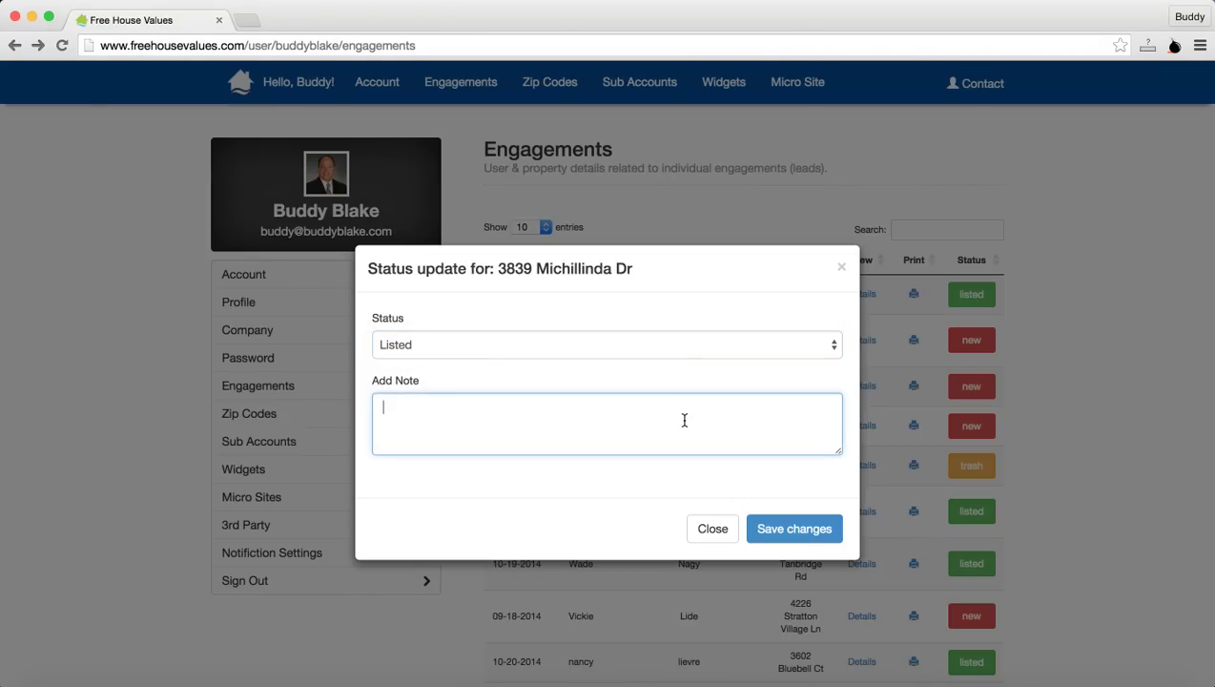
{"action": "left_click", "coordinate": [813, 539]}
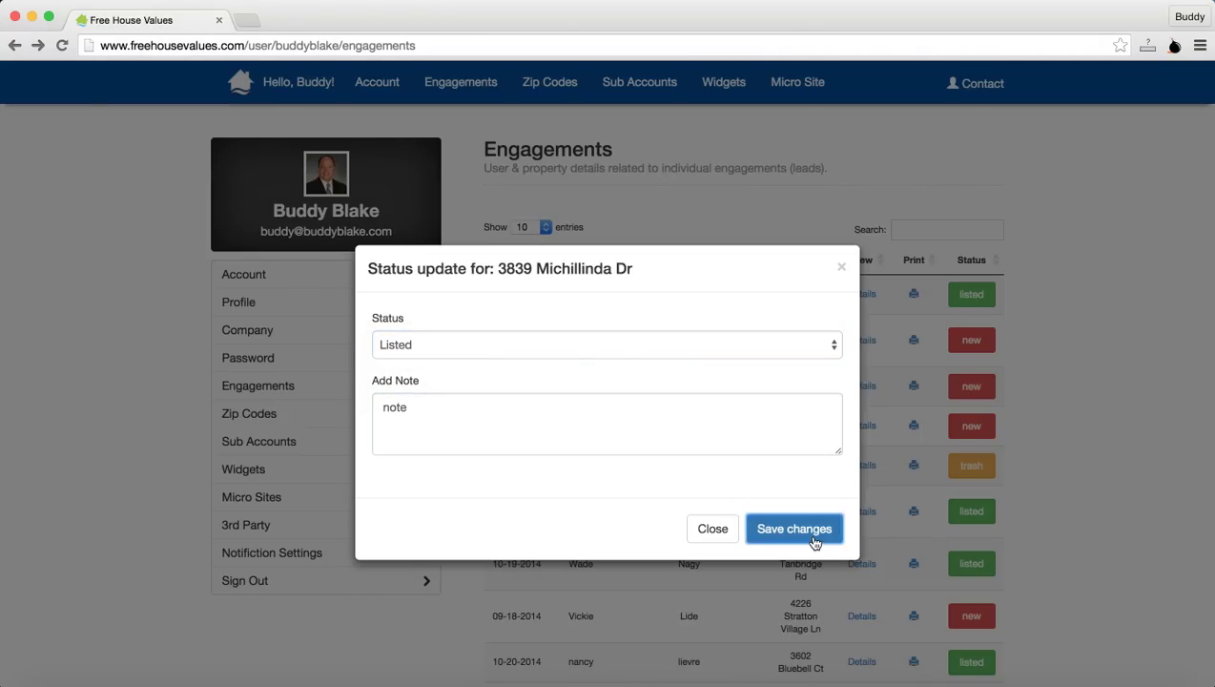
{"action": "left_click", "coordinate": [813, 538]}
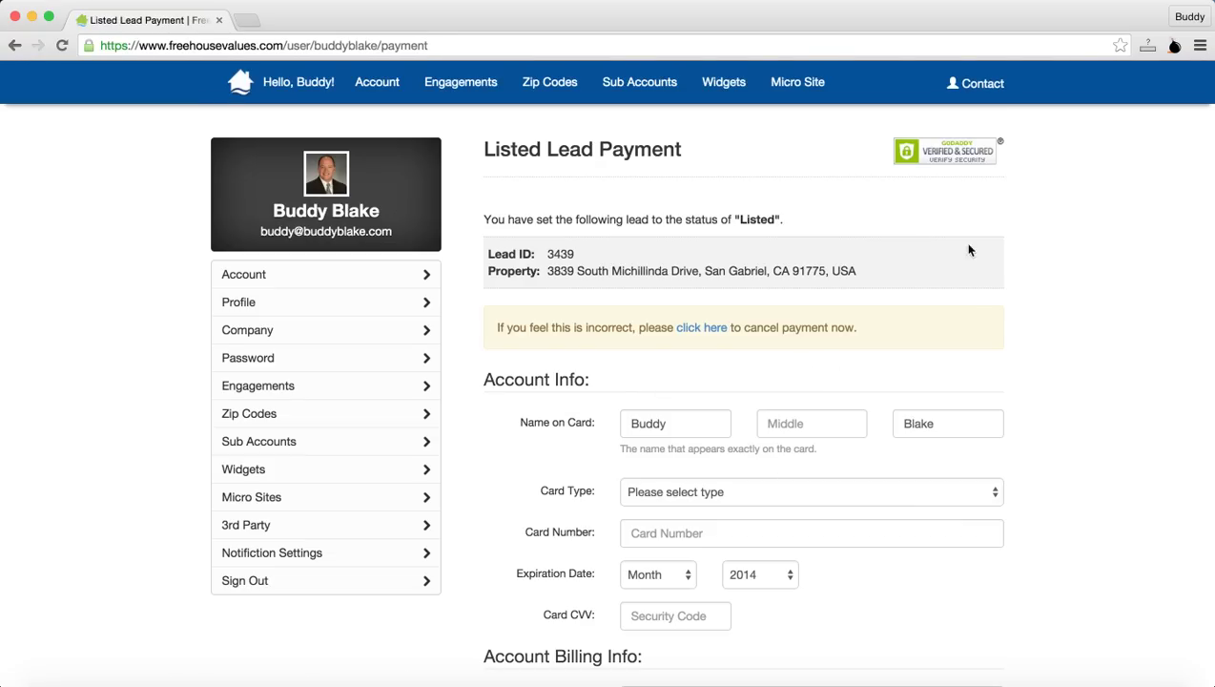
Step: Go back from the Listed Lead Payment form without paying and open the No User Data list
{"action": "scroll", "coordinate": [749, 574], "scroll_direction": "down", "scroll_amount": 3}
{"action": "scroll", "coordinate": [749, 576], "scroll_direction": "up", "scroll_amount": 3}
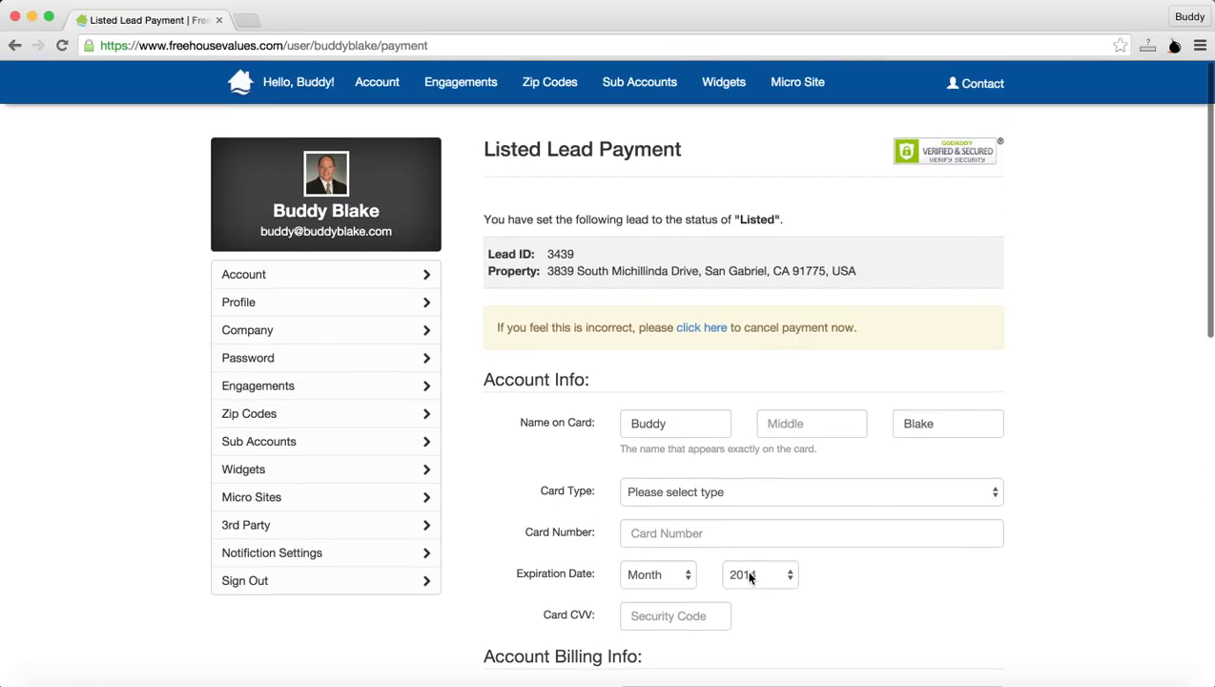
{"action": "left_click", "coordinate": [14, 45]}
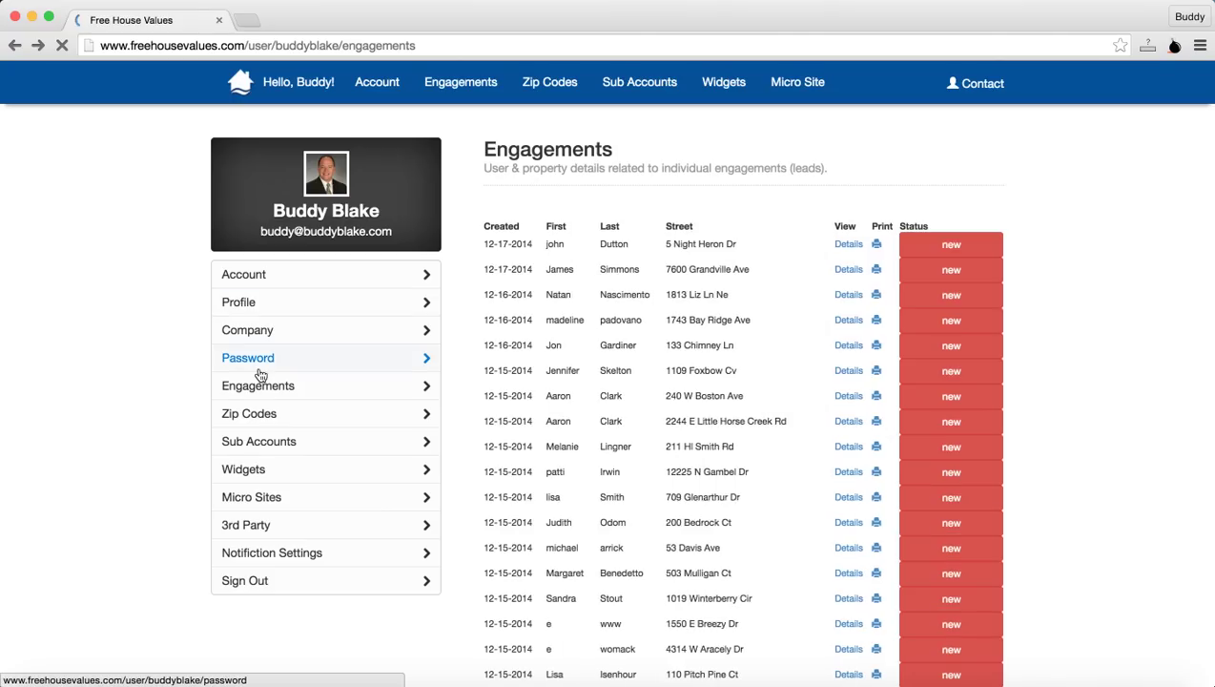
{"action": "mouse_move", "coordinate": [260, 398]}
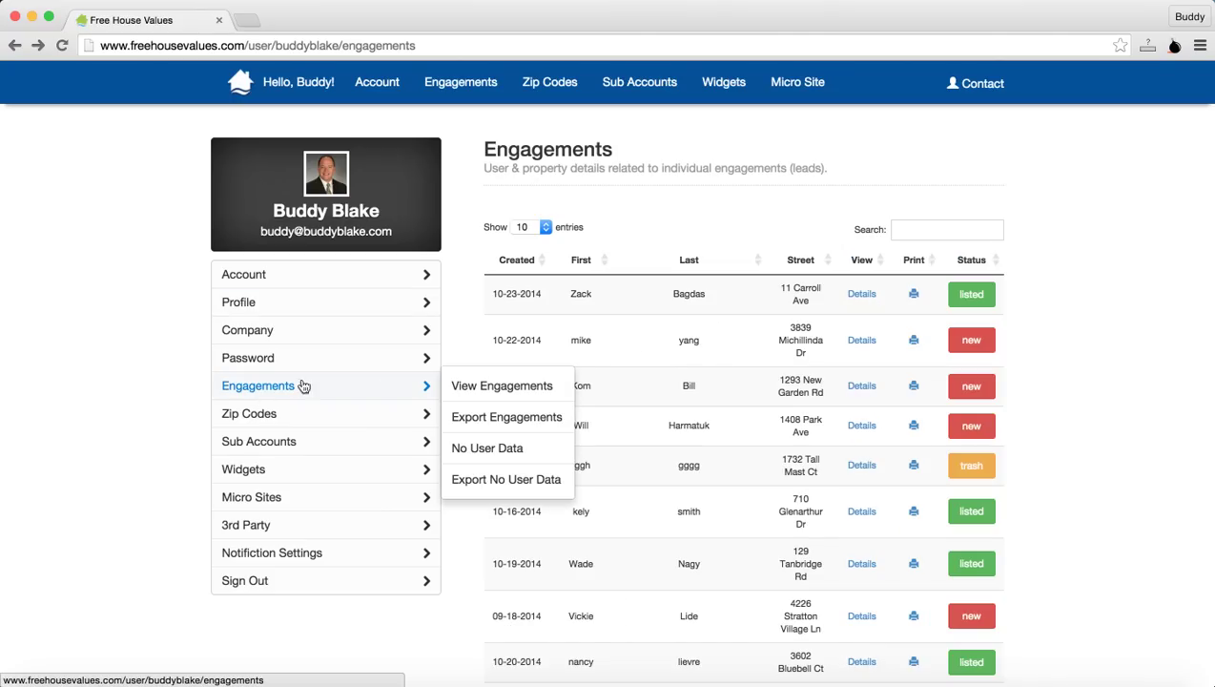
{"action": "left_click", "coordinate": [471, 447]}
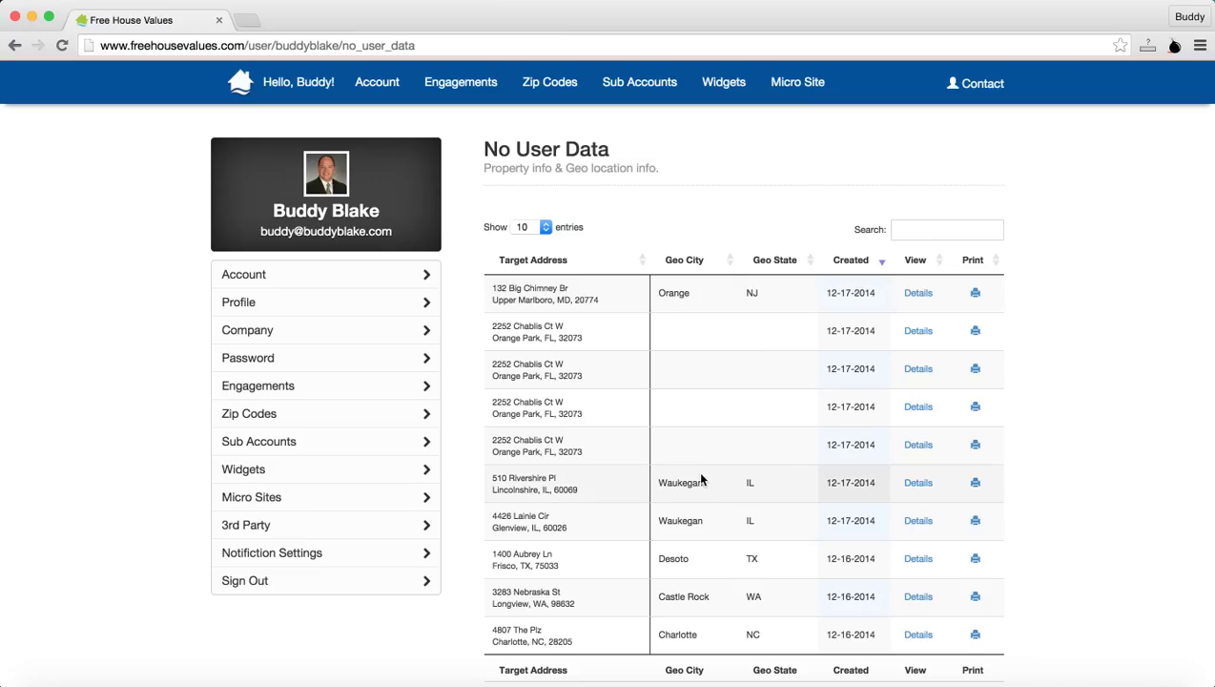
Step: Scroll the No User Data table and open the Castle Rock lookup's details
{"action": "scroll", "coordinate": [701, 488], "scroll_direction": "down", "scroll_amount": 1}
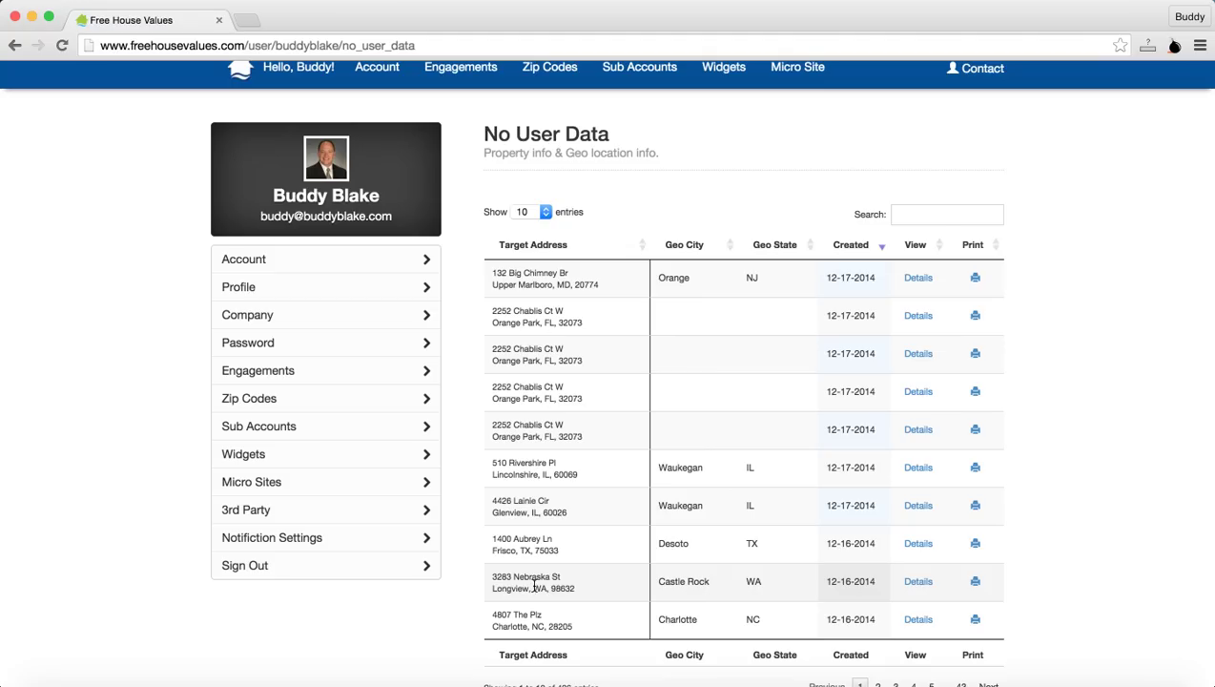
{"action": "left_click", "coordinate": [918, 581]}
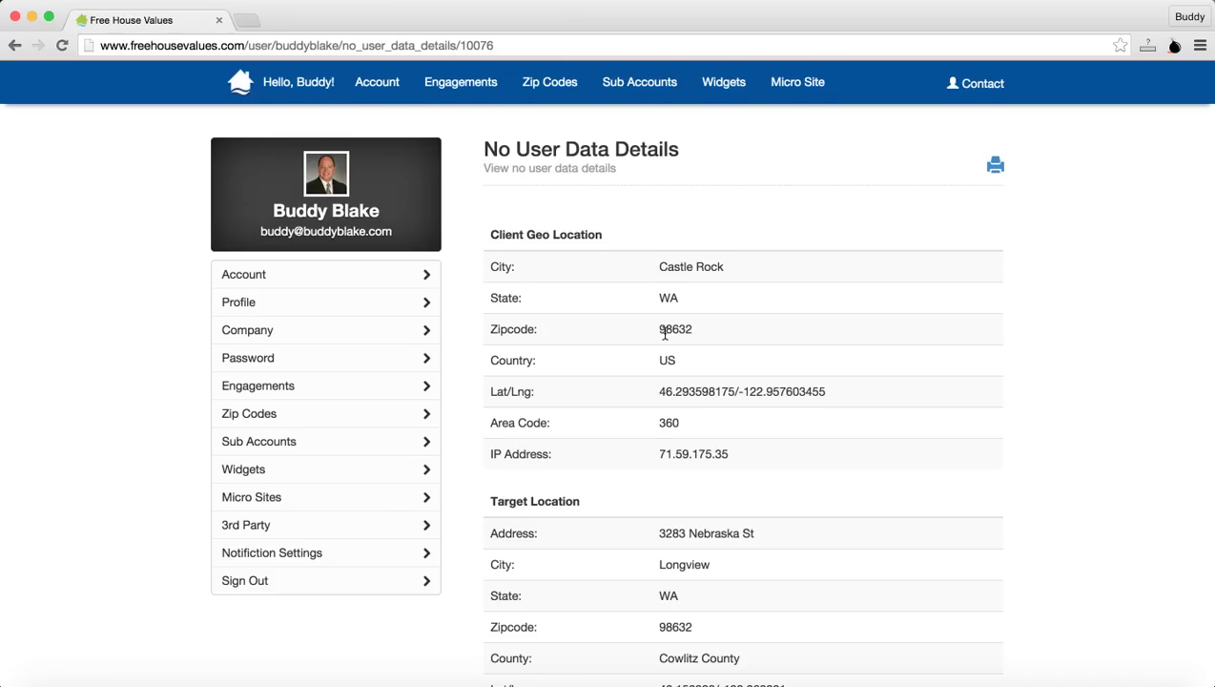
Step: Scroll the Castle Rock lookup details down to Referral Info and back to the top
{"action": "scroll", "coordinate": [667, 333], "scroll_direction": "down", "scroll_amount": 3}
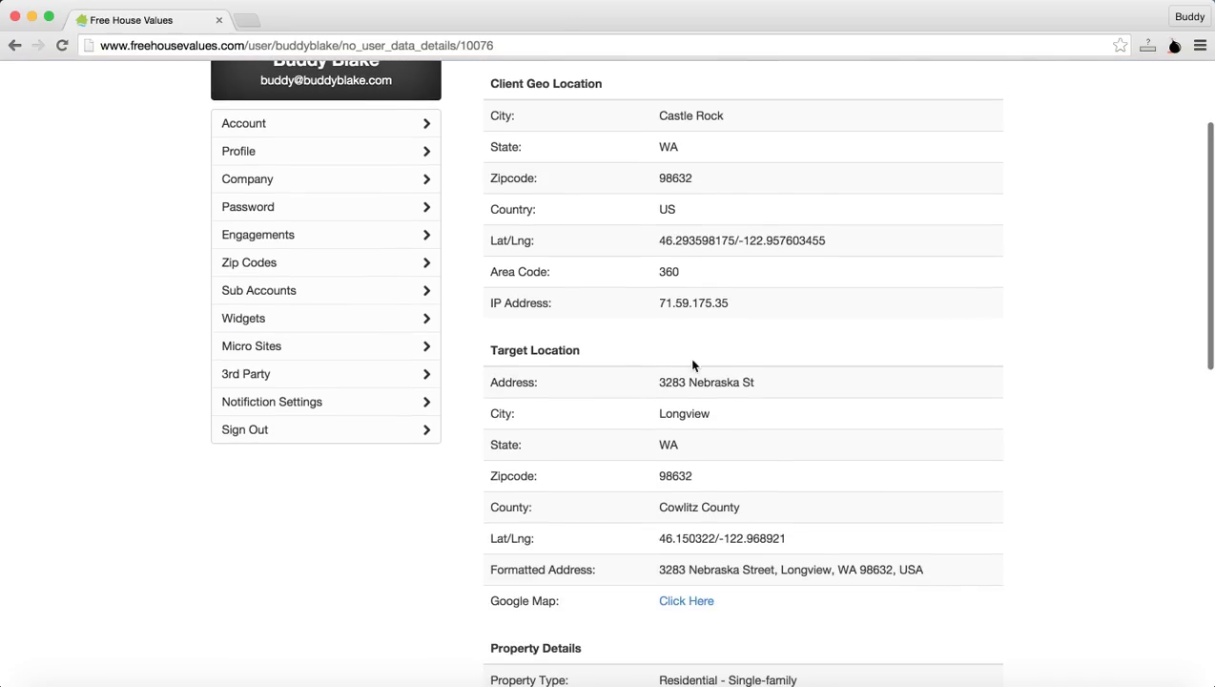
{"action": "scroll", "coordinate": [693, 475], "scroll_direction": "down", "scroll_amount": 2}
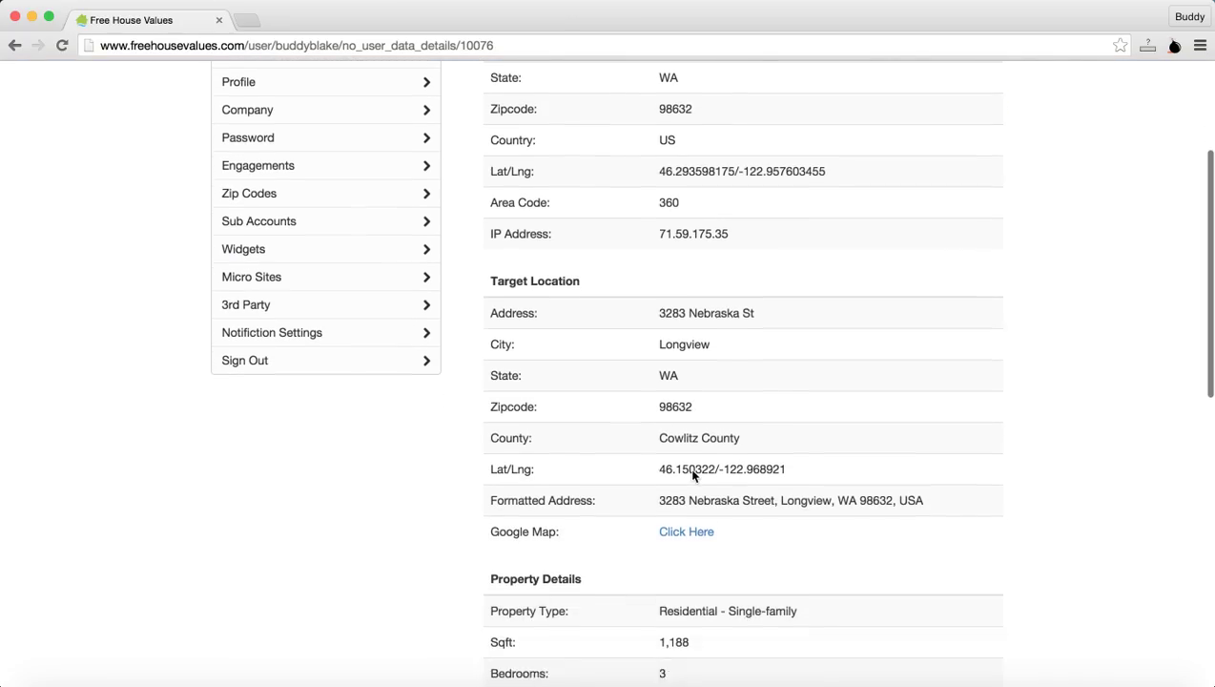
{"action": "scroll", "coordinate": [703, 423], "scroll_direction": "down", "scroll_amount": 9}
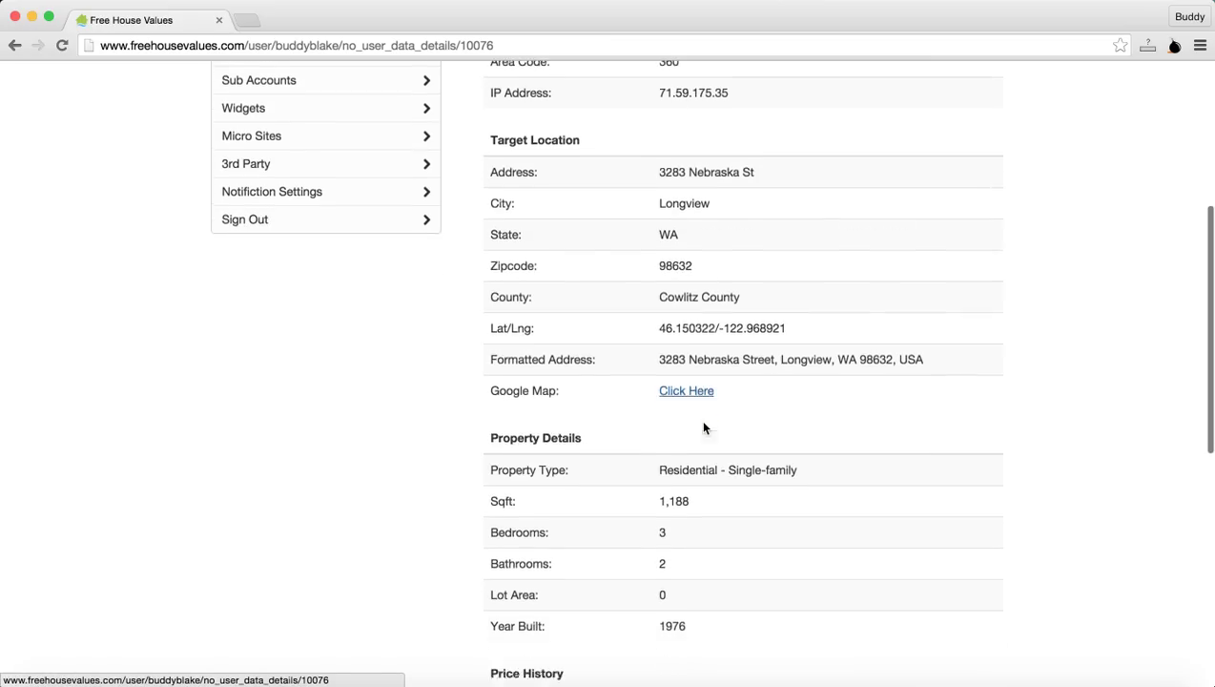
{"action": "scroll", "coordinate": [704, 428], "scroll_direction": "down", "scroll_amount": 6}
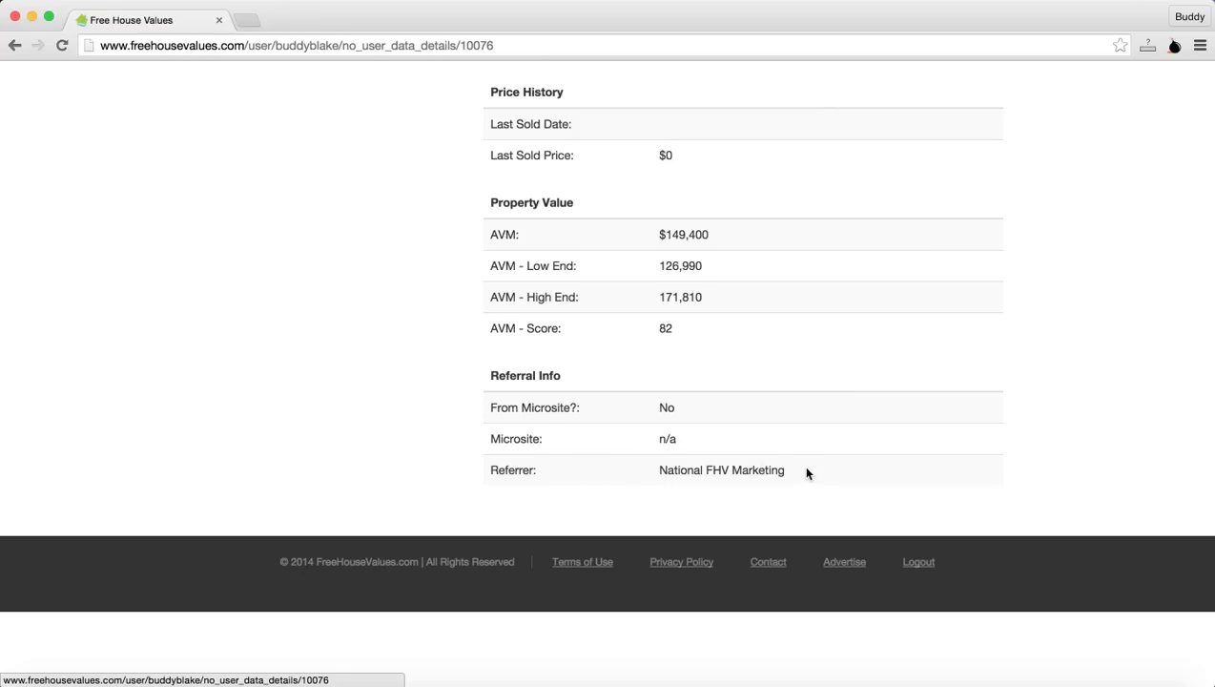
{"action": "scroll", "coordinate": [802, 467], "scroll_direction": "up", "scroll_amount": 4}
{"action": "scroll", "coordinate": [804, 472], "scroll_direction": "up", "scroll_amount": 10}
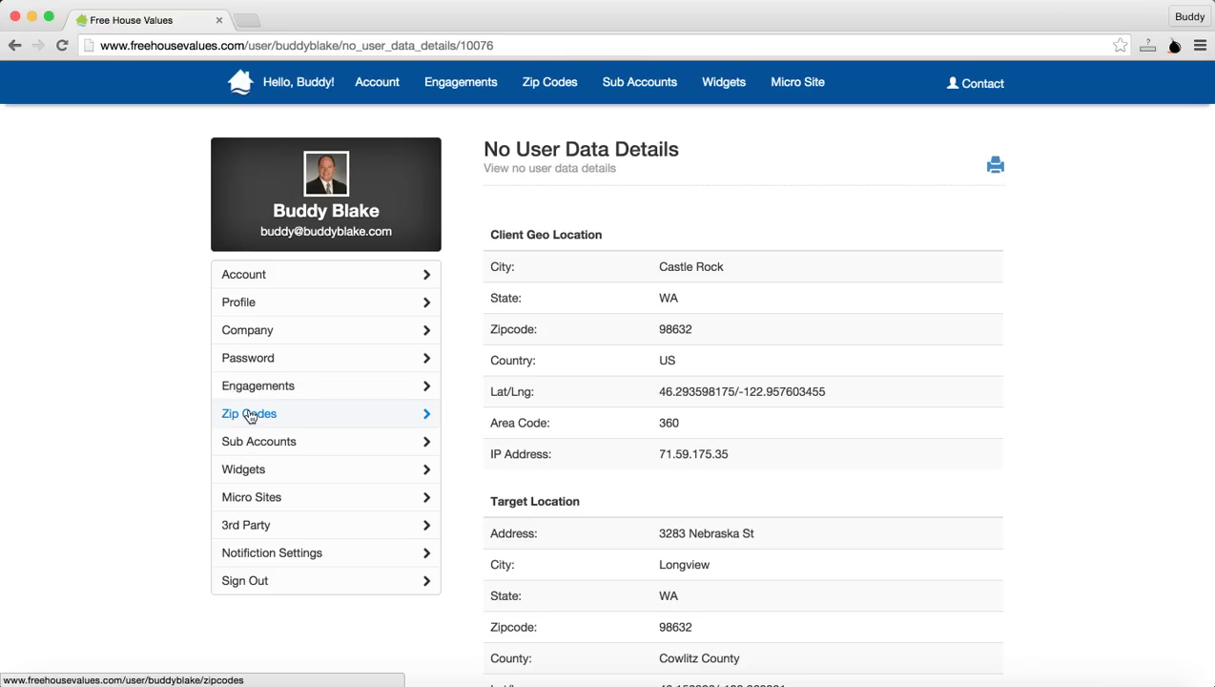
Step: Review the active zip codes and the Add Zips box, then open the Sub Accounts list of five users
{"action": "left_click", "coordinate": [249, 417]}
{"action": "mouse_move", "coordinate": [492, 370]}
{"action": "left_click", "coordinate": [523, 320]}
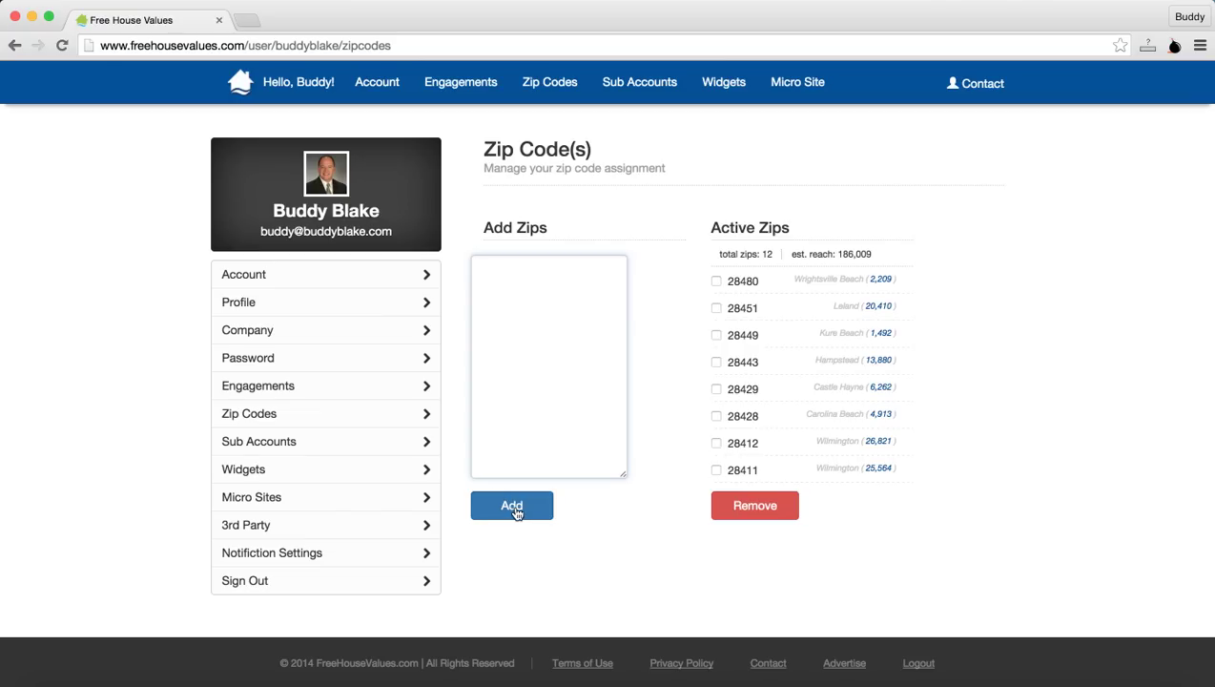
{"action": "left_click", "coordinate": [355, 395]}
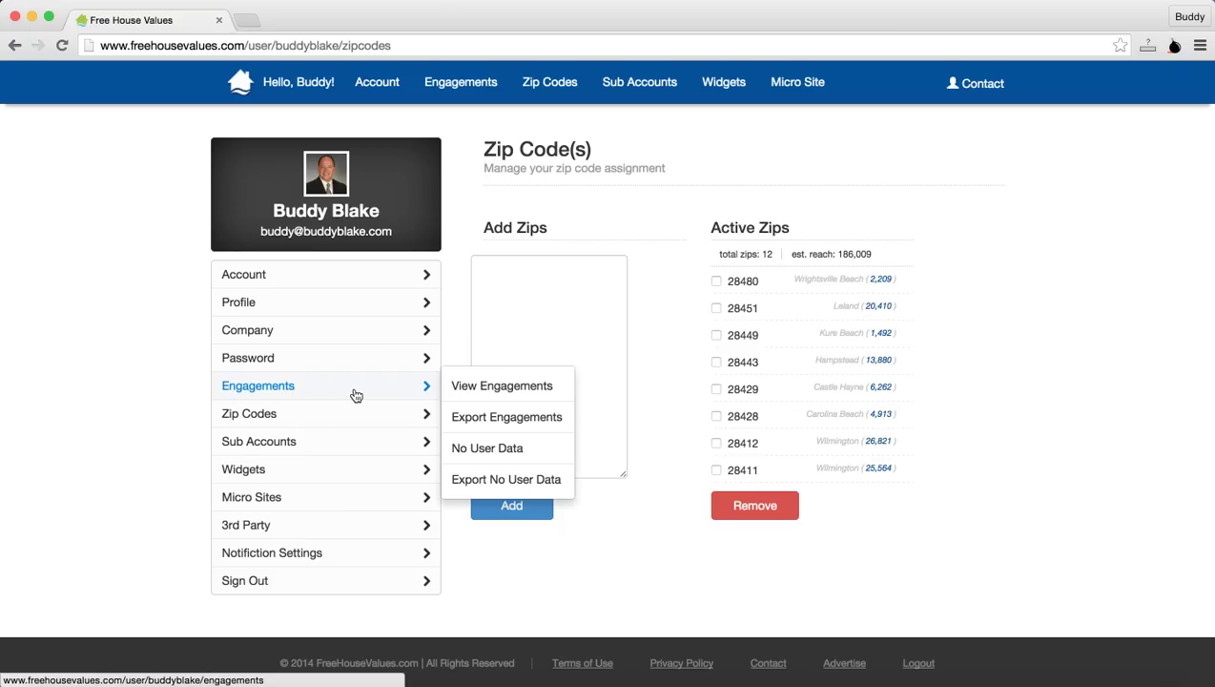
{"action": "left_click", "coordinate": [315, 450]}
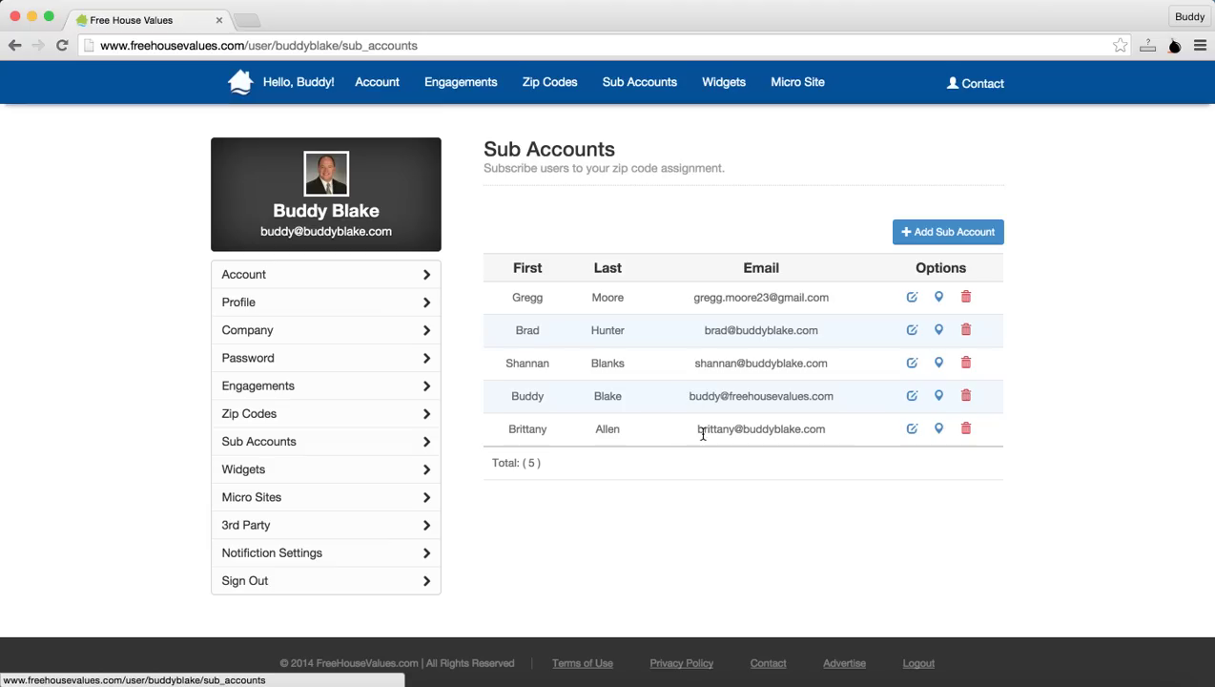
Step: Tick zip code 28451 for the third sub account and save the assignment
{"action": "left_click", "coordinate": [913, 367]}
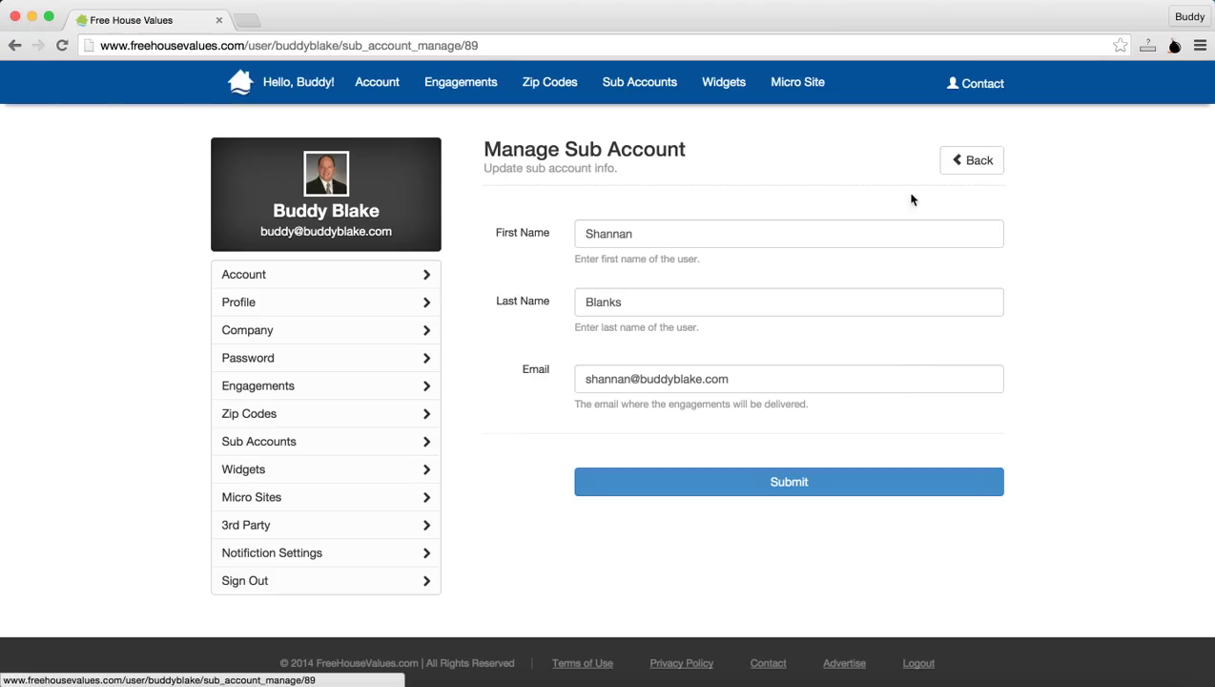
{"action": "left_click", "coordinate": [992, 160]}
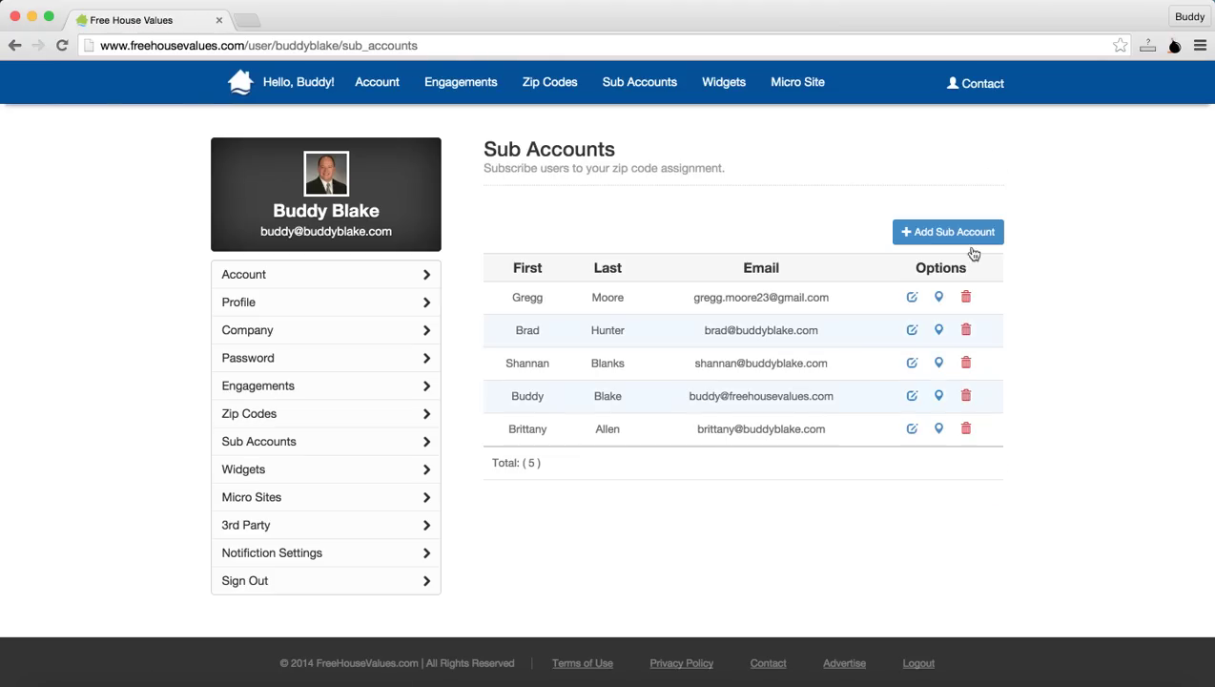
{"action": "left_click", "coordinate": [938, 364]}
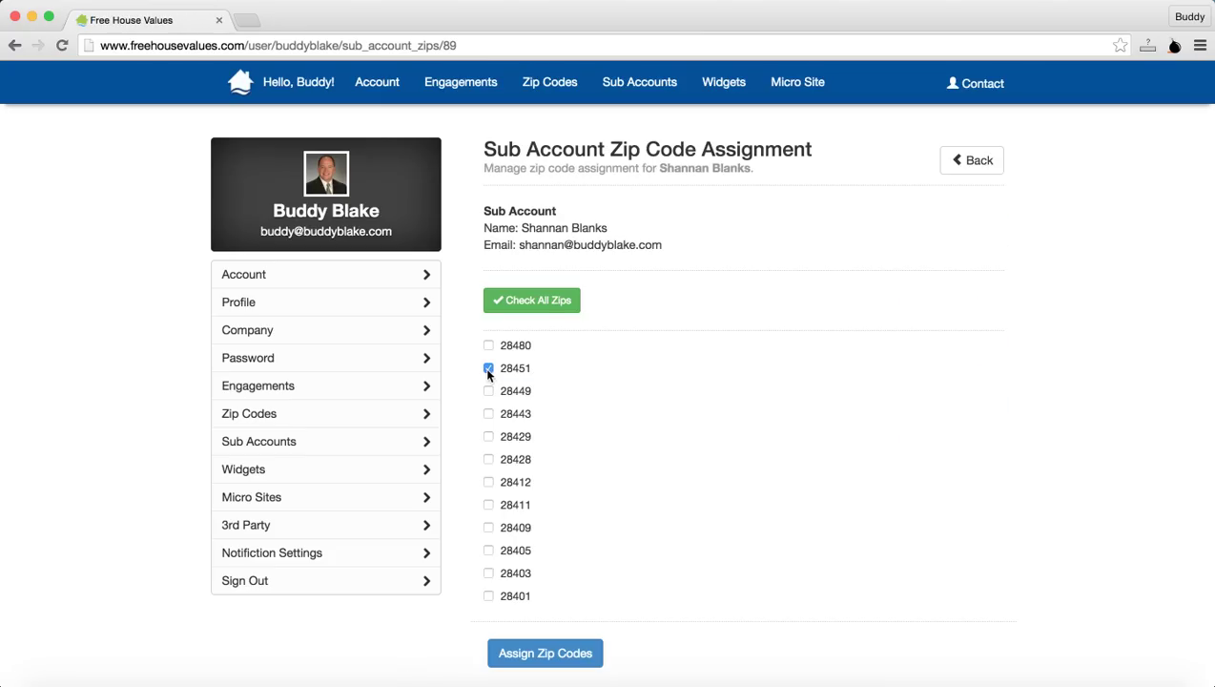
{"action": "left_click", "coordinate": [548, 655]}
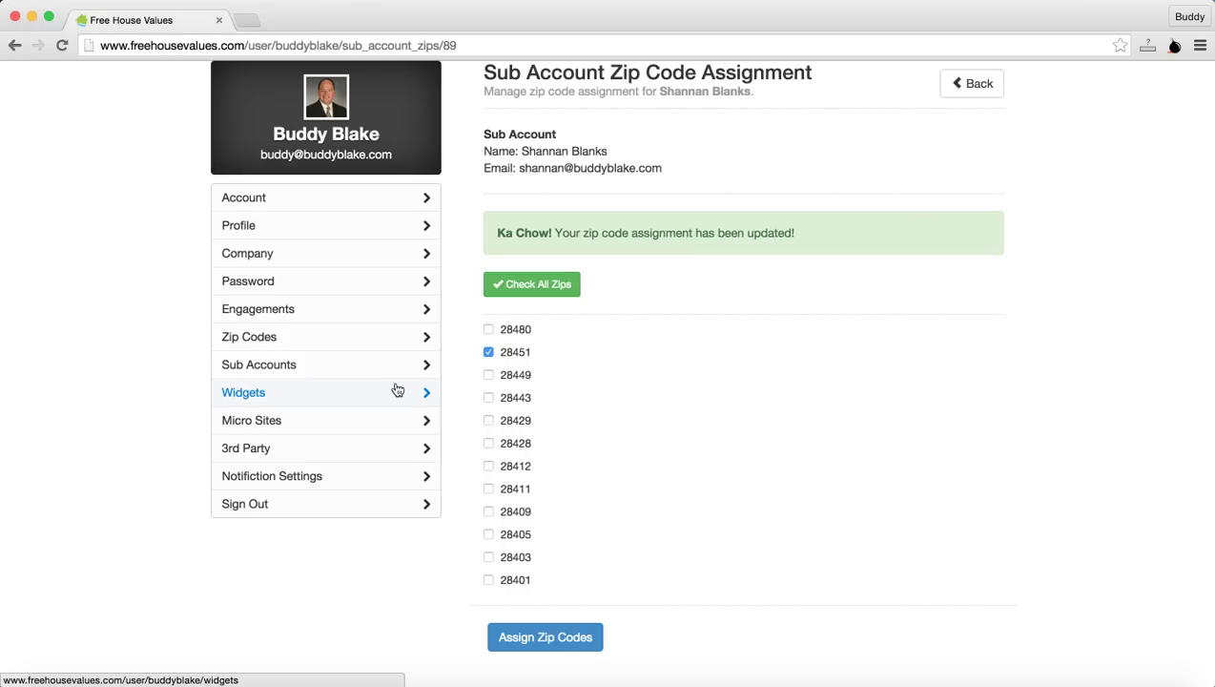
Step: Preview the blank Add Widget form, then go back to the list of eight exclusive widgets
{"action": "left_click", "coordinate": [274, 392]}
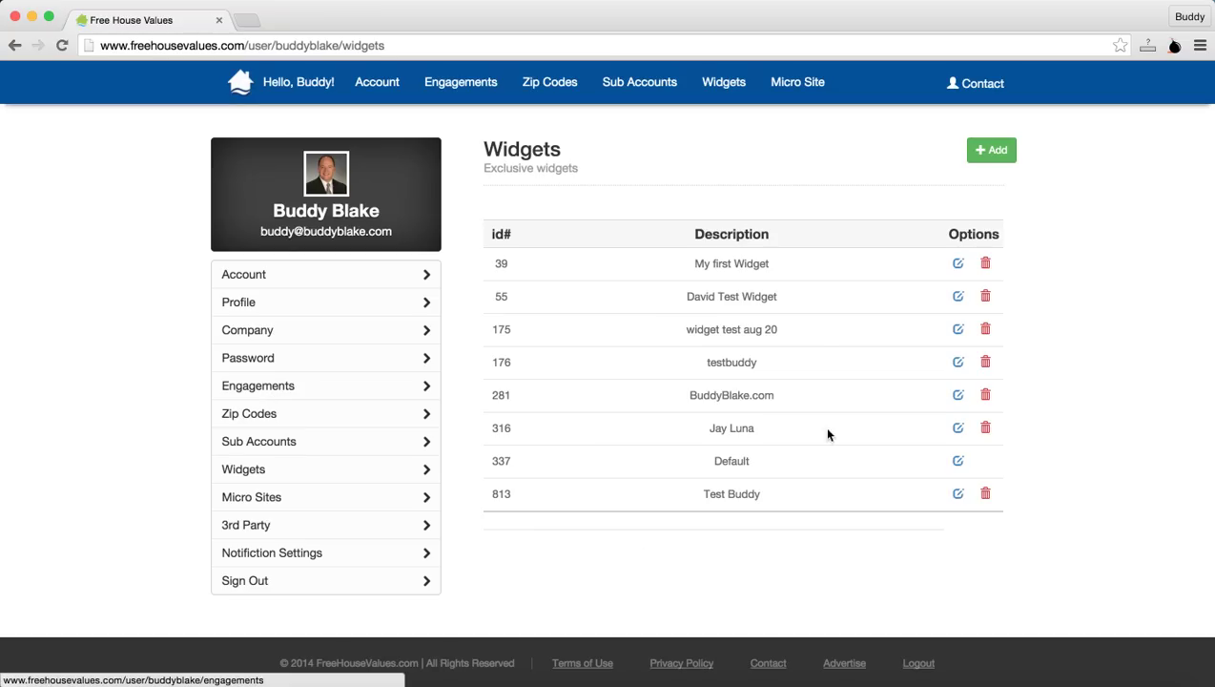
{"action": "left_click", "coordinate": [992, 150]}
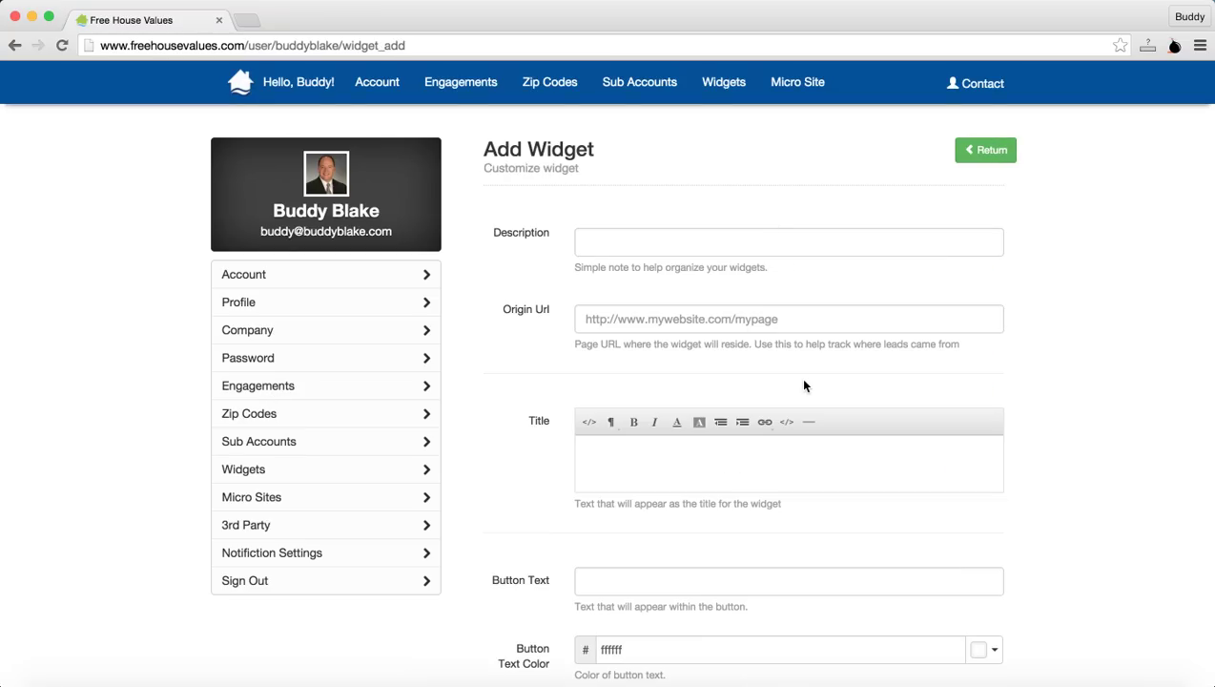
{"action": "scroll", "coordinate": [799, 377], "scroll_direction": "down", "scroll_amount": 2}
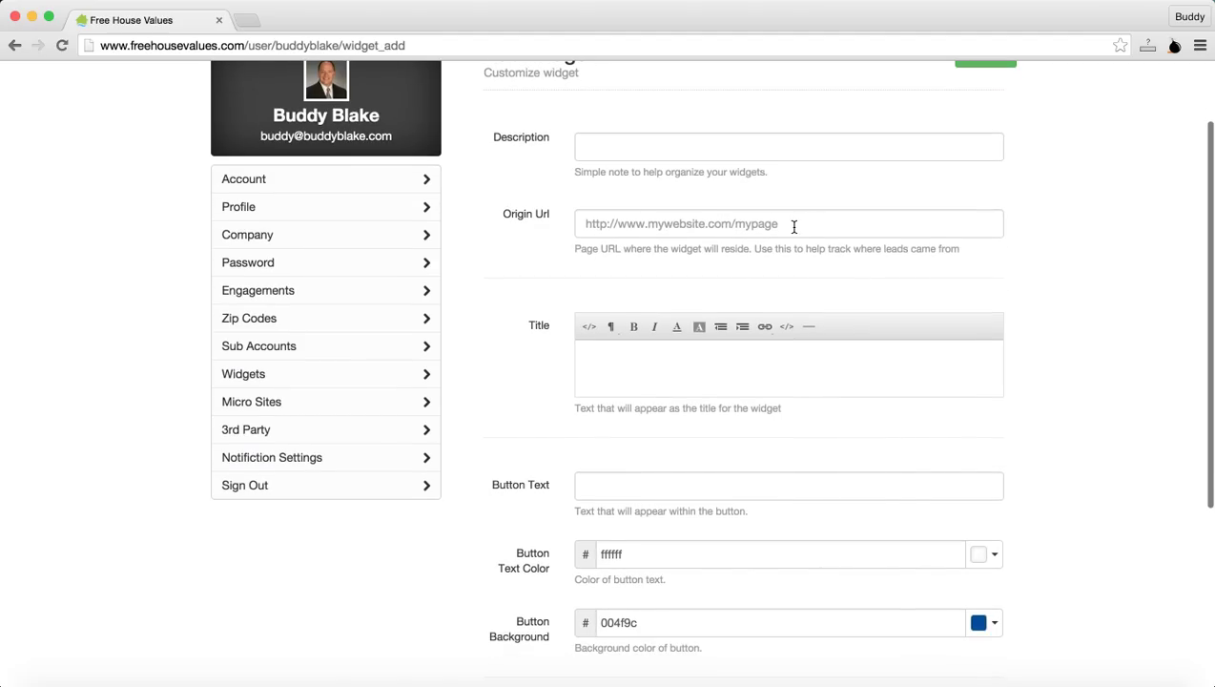
{"action": "scroll", "coordinate": [793, 226], "scroll_direction": "down", "scroll_amount": 3}
{"action": "scroll", "coordinate": [794, 226], "scroll_direction": "up", "scroll_amount": 2}
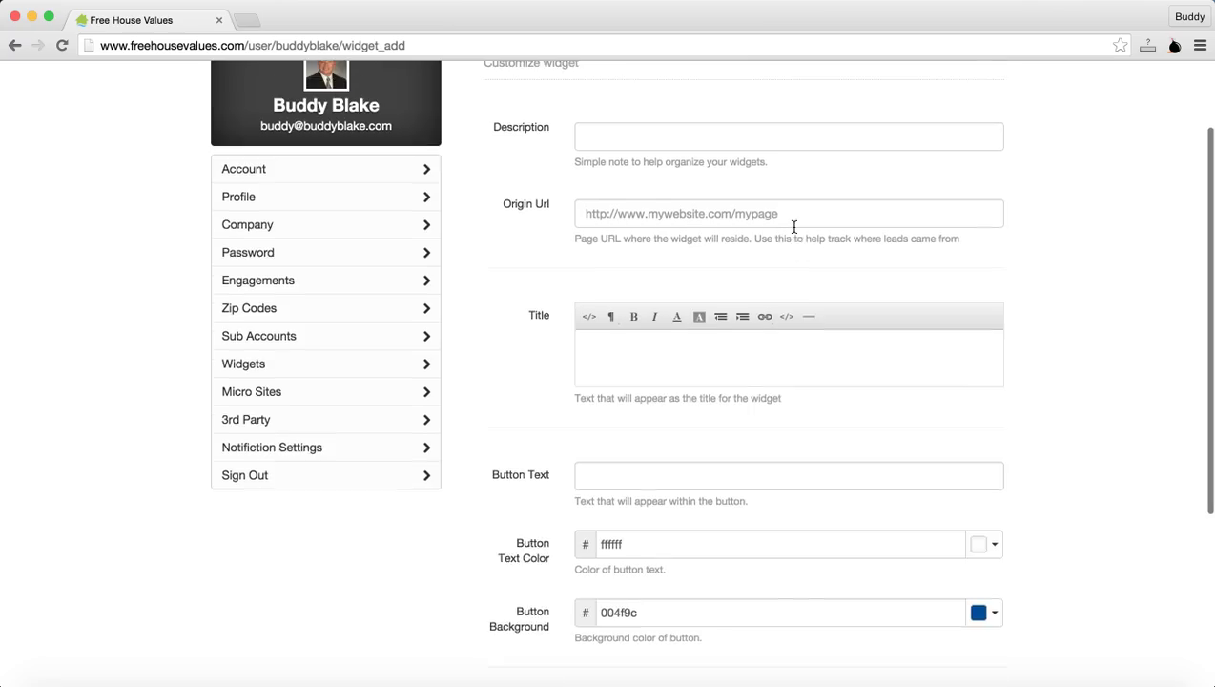
{"action": "scroll", "coordinate": [794, 228], "scroll_direction": "up", "scroll_amount": 3}
{"action": "left_click", "coordinate": [12, 50]}
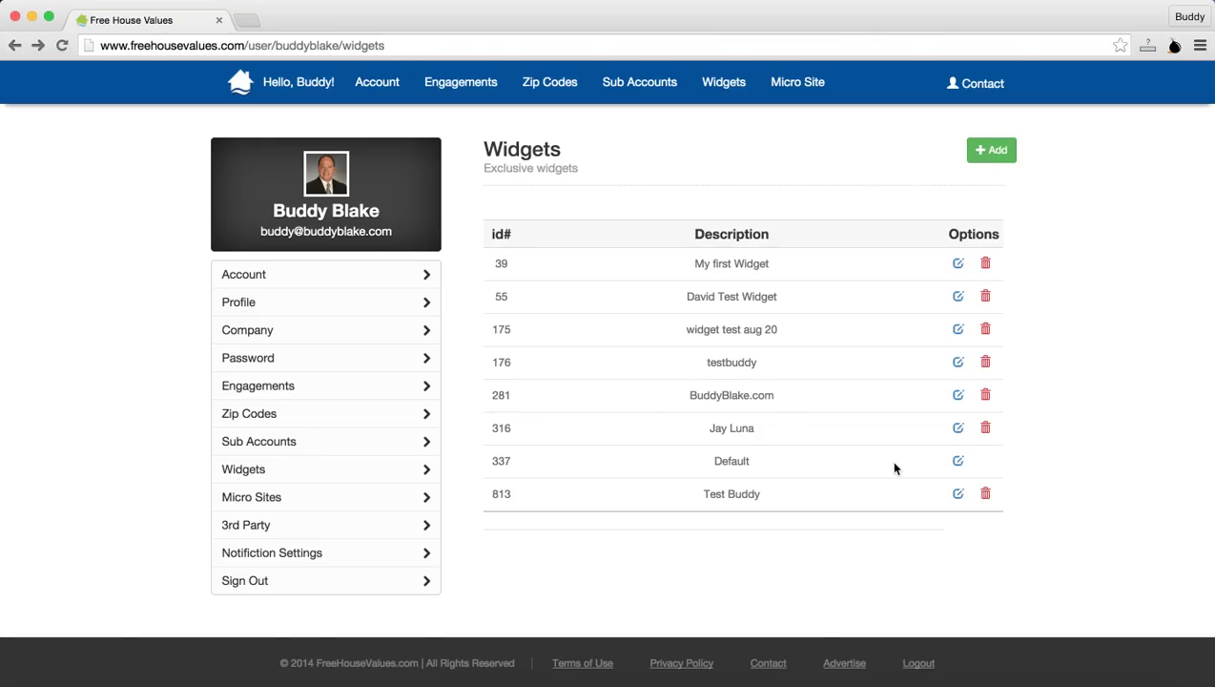
Step: Edit the Default widget 337 and test address 2903 in its preview, then clear it
{"action": "left_click", "coordinate": [957, 460]}
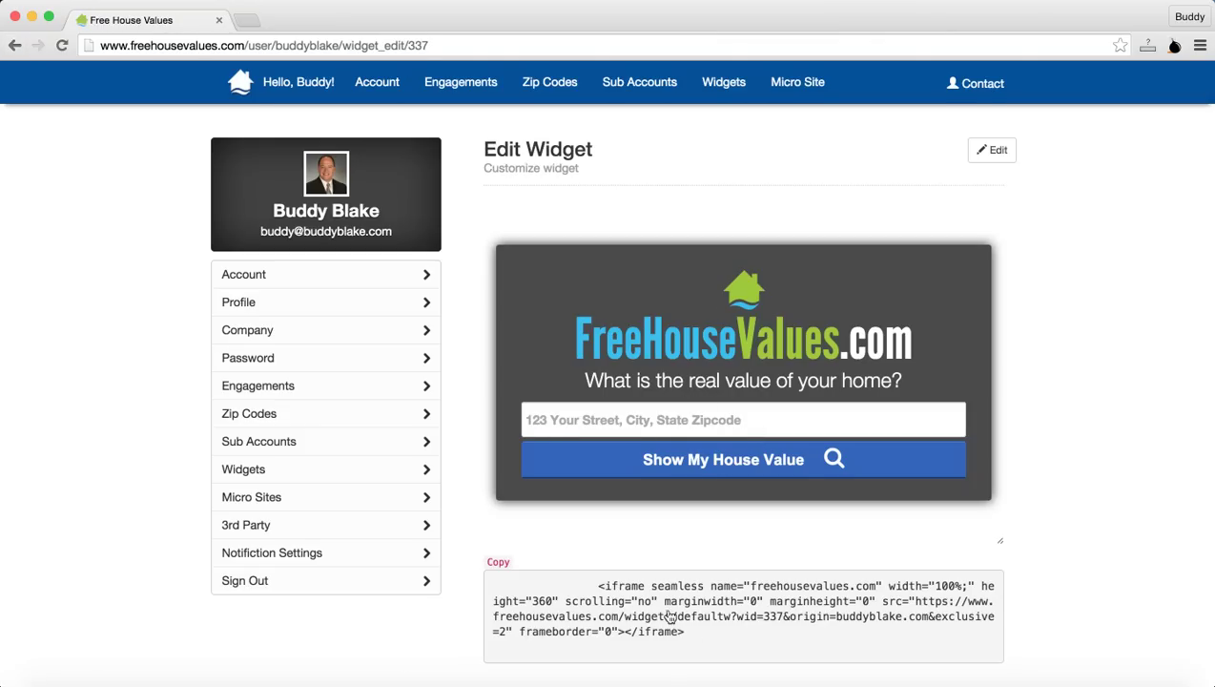
{"action": "scroll", "coordinate": [691, 600], "scroll_direction": "down", "scroll_amount": 2}
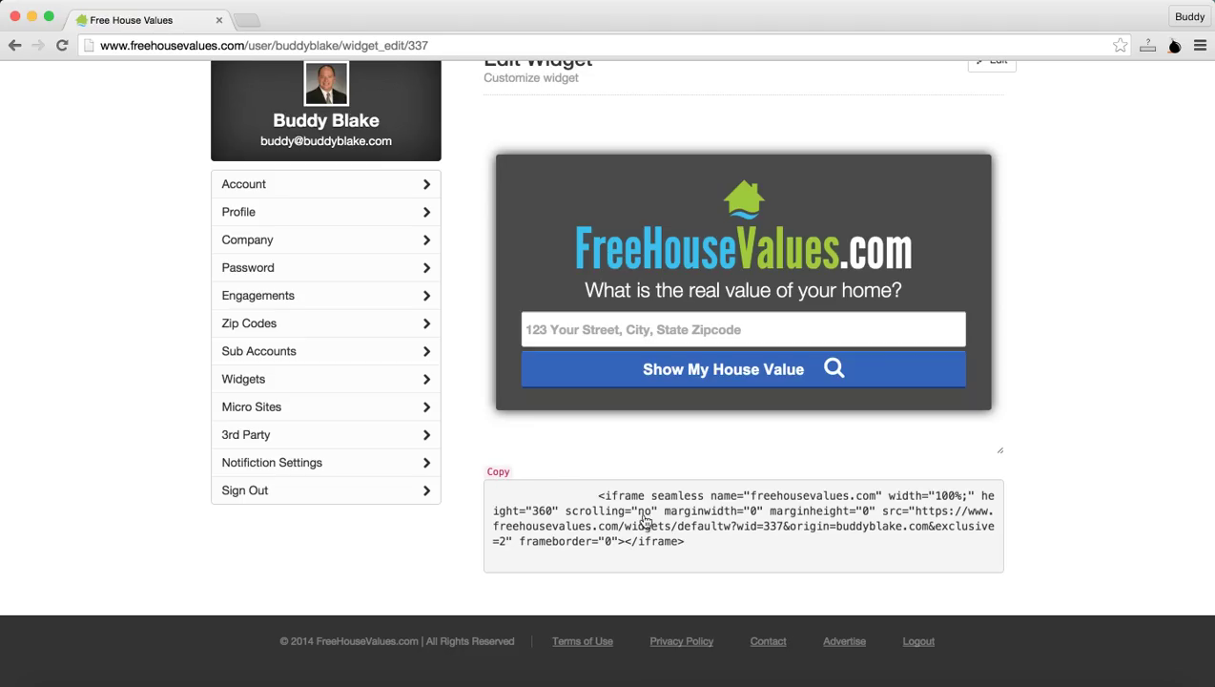
{"action": "left_click", "coordinate": [693, 331]}
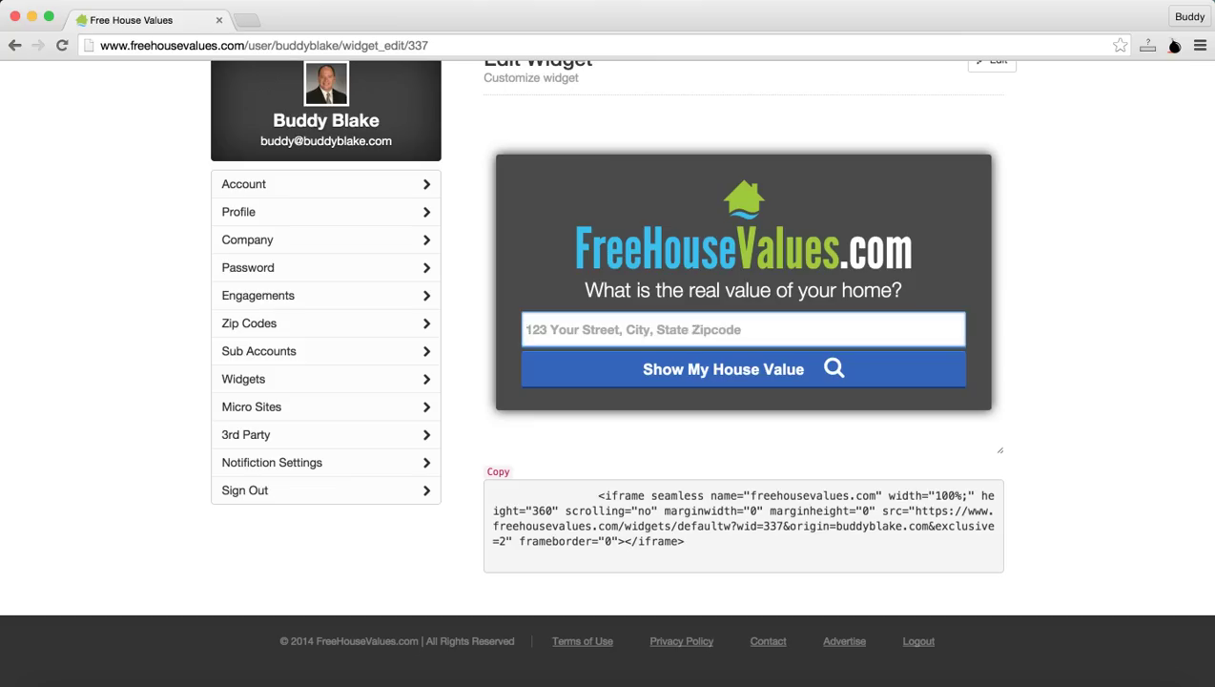
{"action": "type", "text": "2903"}
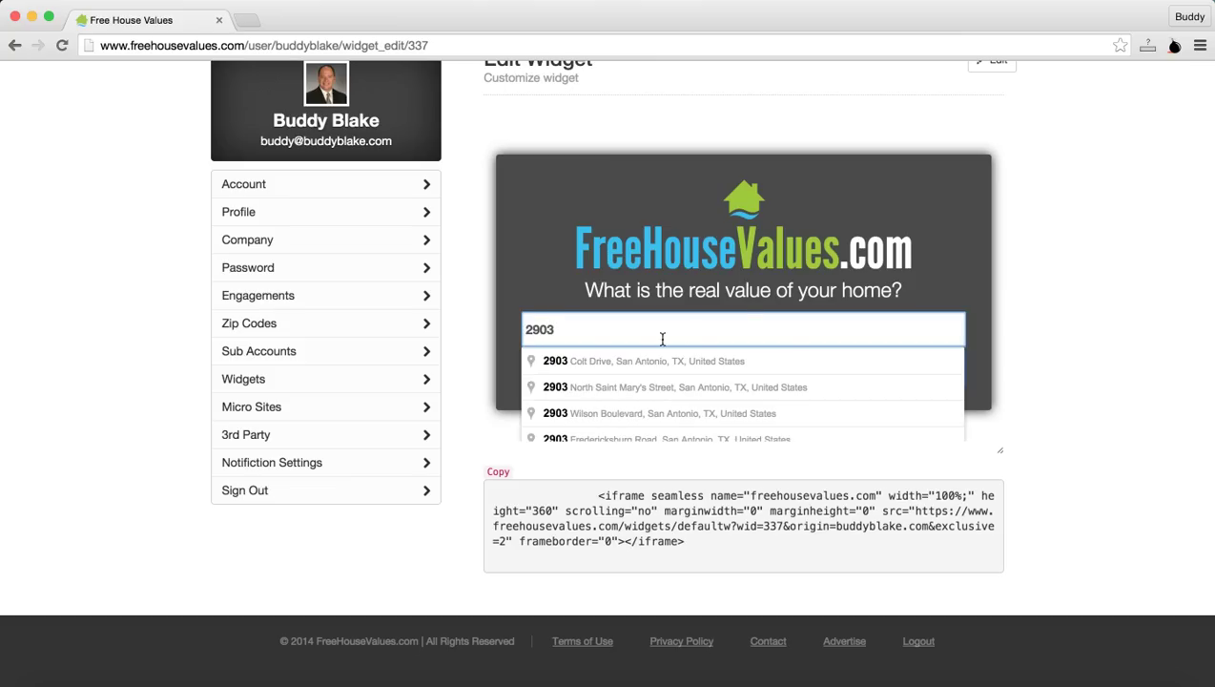
{"action": "left_click", "coordinate": [1047, 255]}
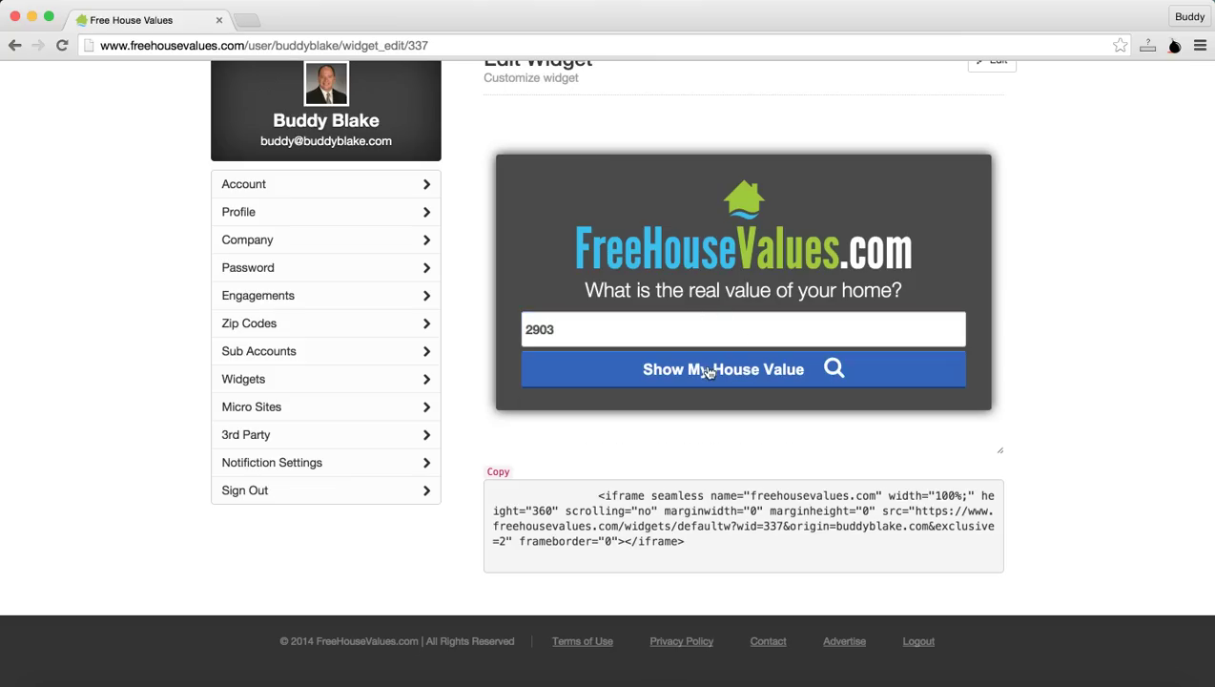
{"action": "double_click", "coordinate": [582, 330]}
{"action": "key", "text": "BackSpace"}
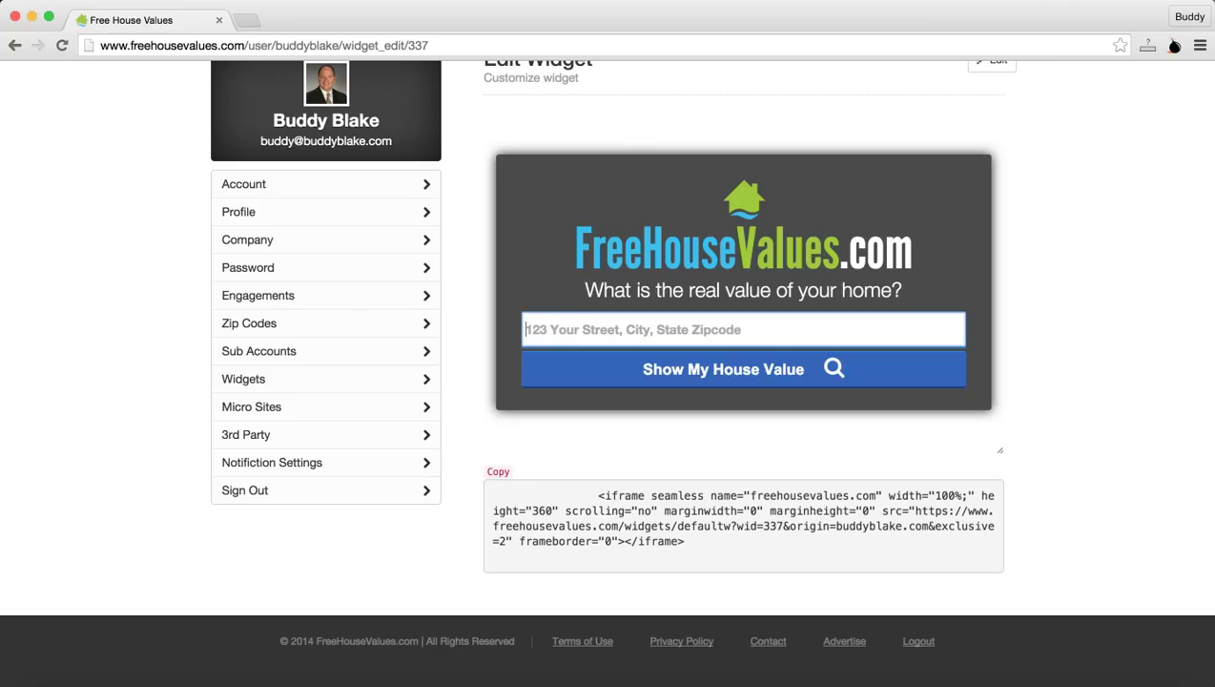
{"action": "left_click", "coordinate": [1081, 245]}
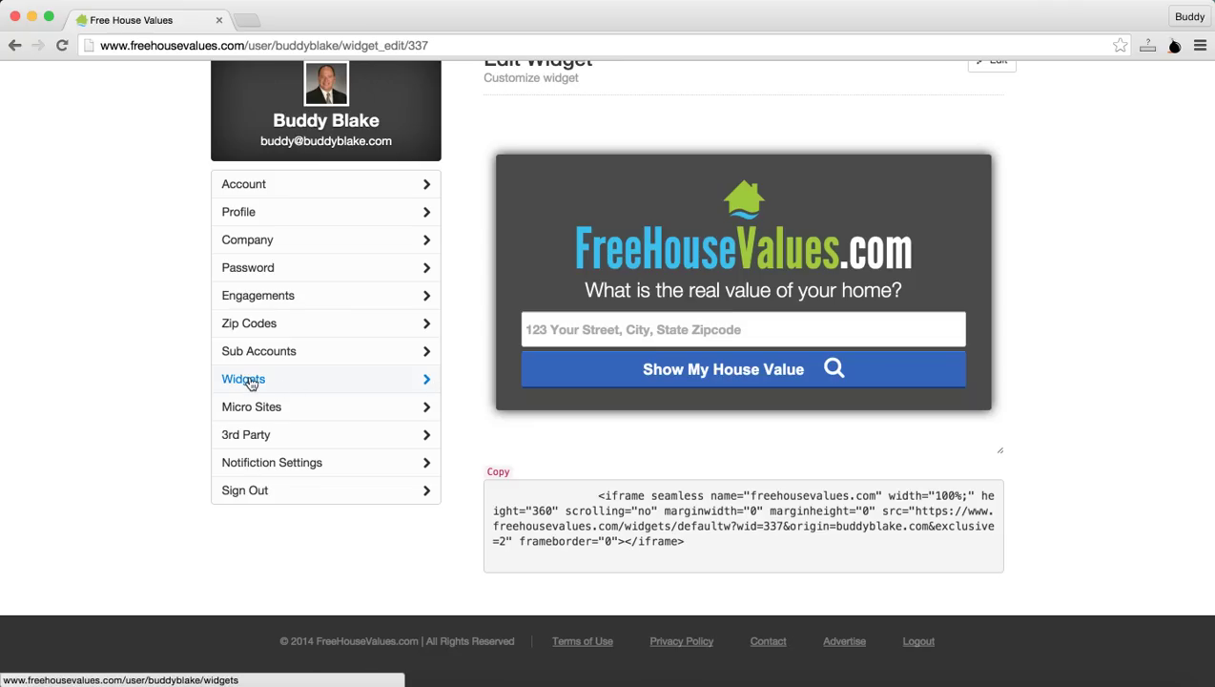
Step: Open Micro Sites and select the buddyblake.freehousevalues.com address to copy it
{"action": "left_click", "coordinate": [259, 410]}
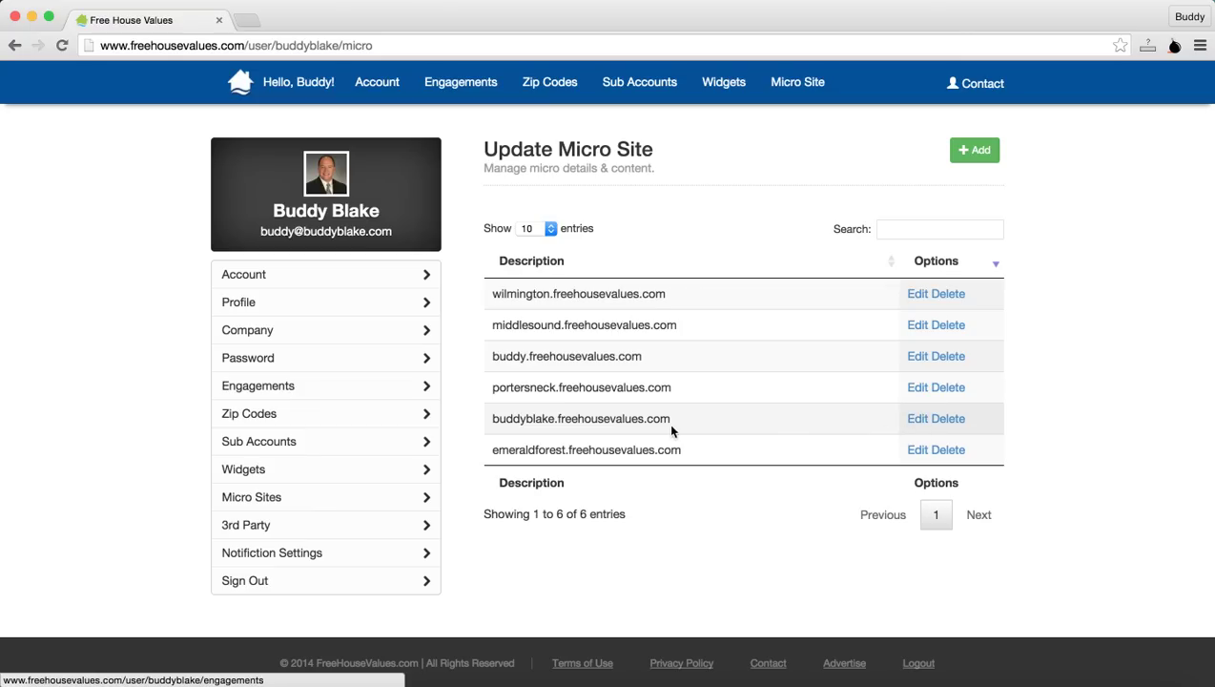
{"action": "left_click_drag", "start_coordinate": [679, 421], "coordinate": [486, 422]}
{"action": "key", "text": "super+c"}
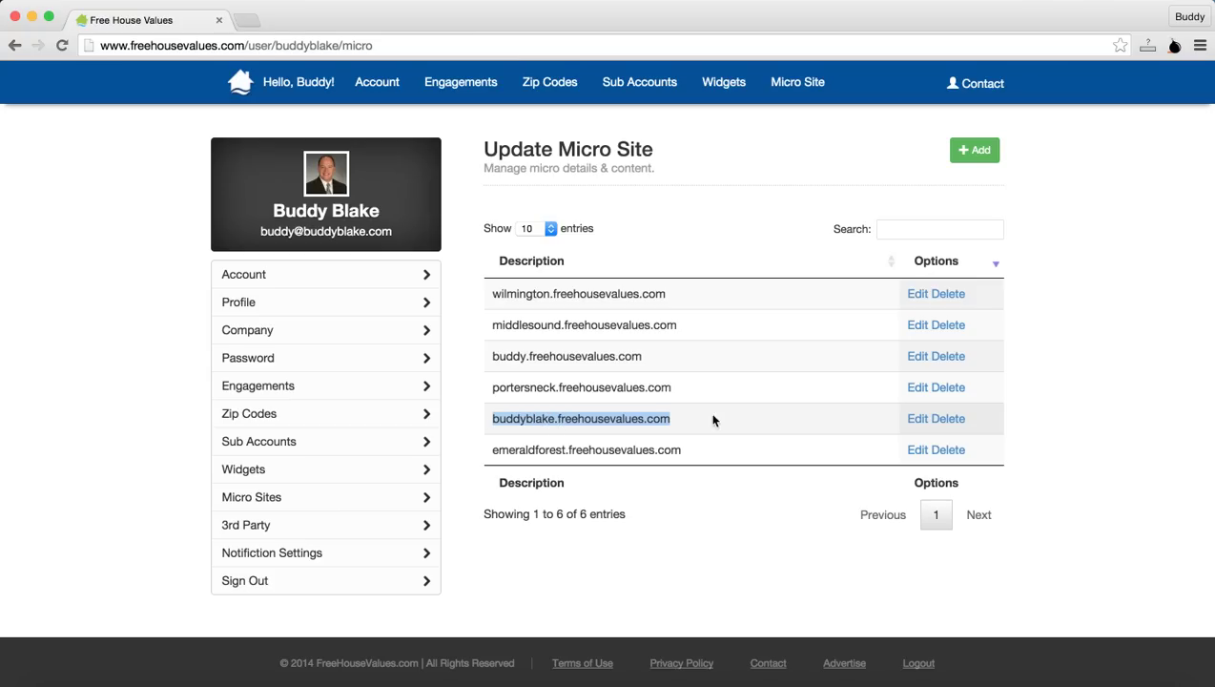
Step: Load buddyblake.freehousevalues.com in Safari from the copied address, then return to the micro site list
{"action": "left_click", "coordinate": [276, 679]}
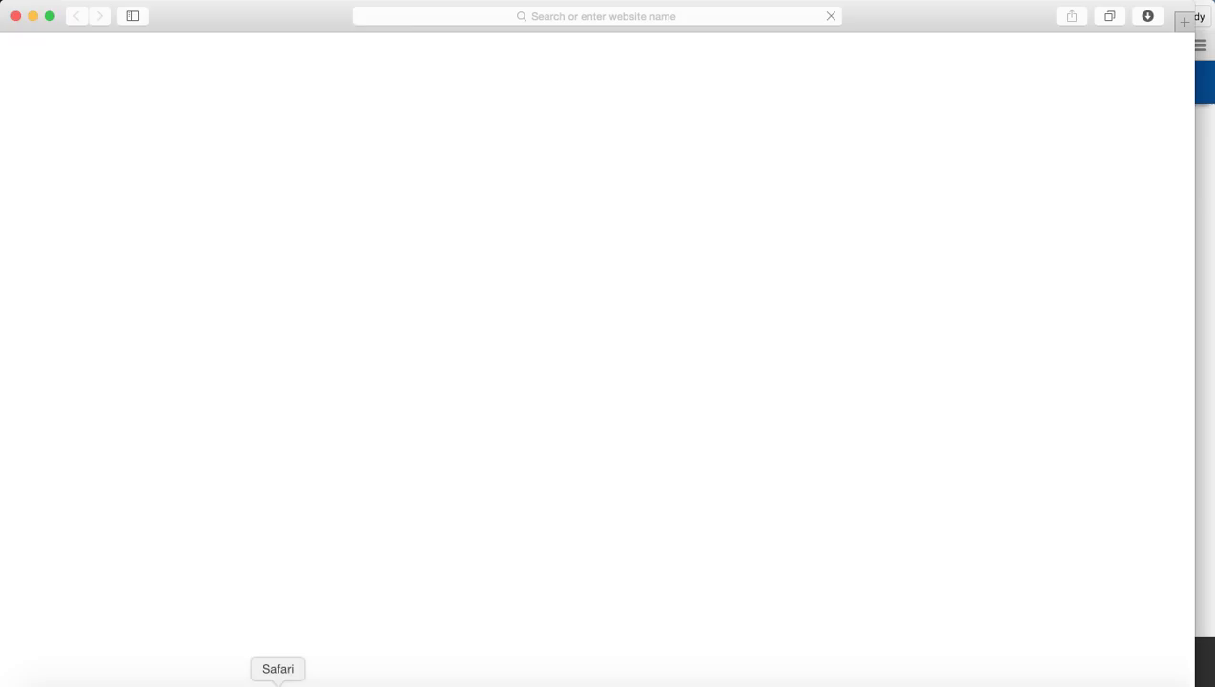
{"action": "left_click", "coordinate": [467, 17]}
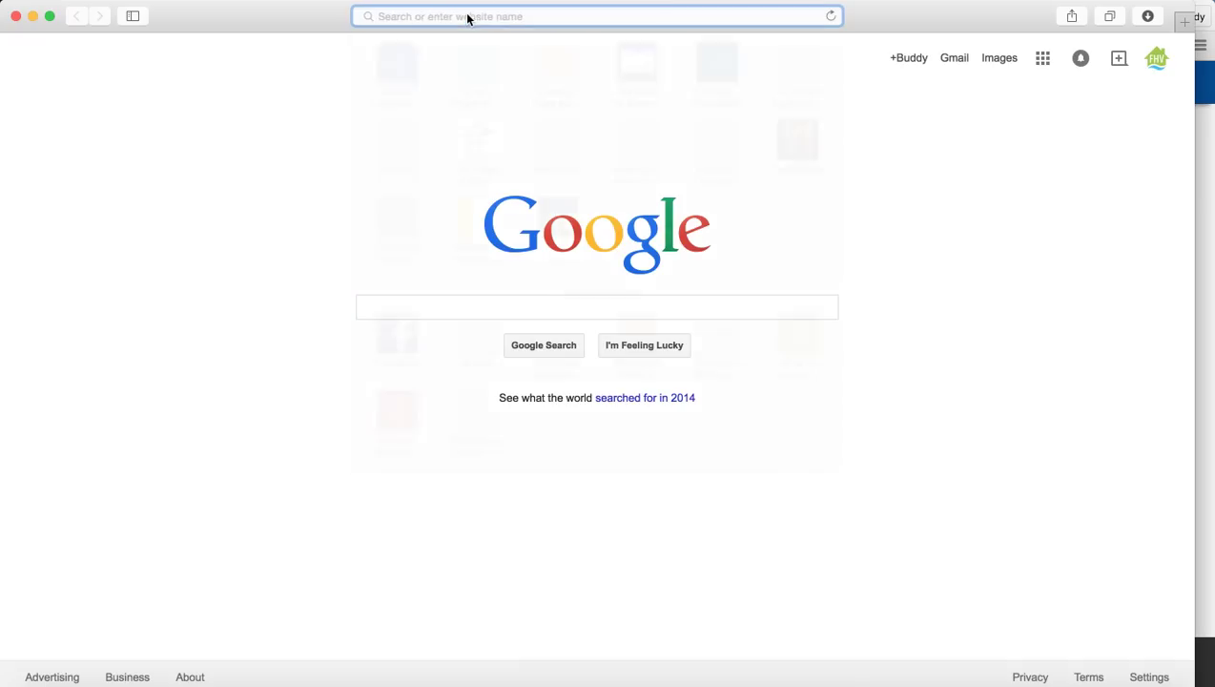
{"action": "key", "text": "super+v"}
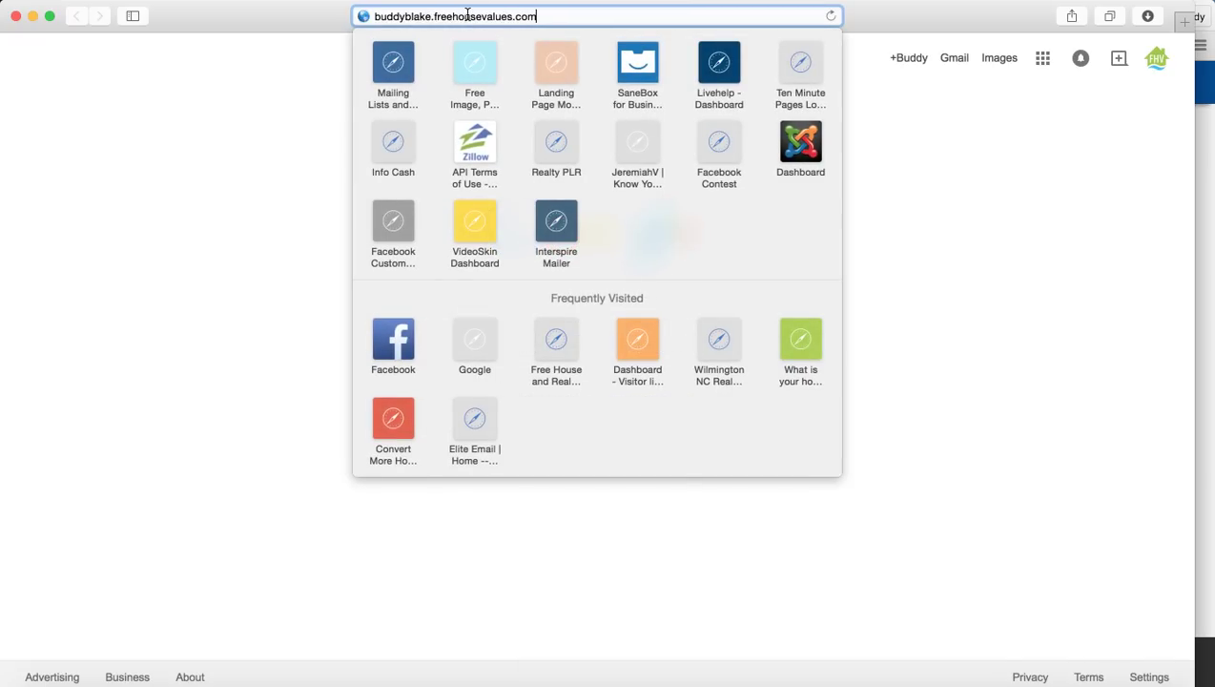
{"action": "key", "text": "Return"}
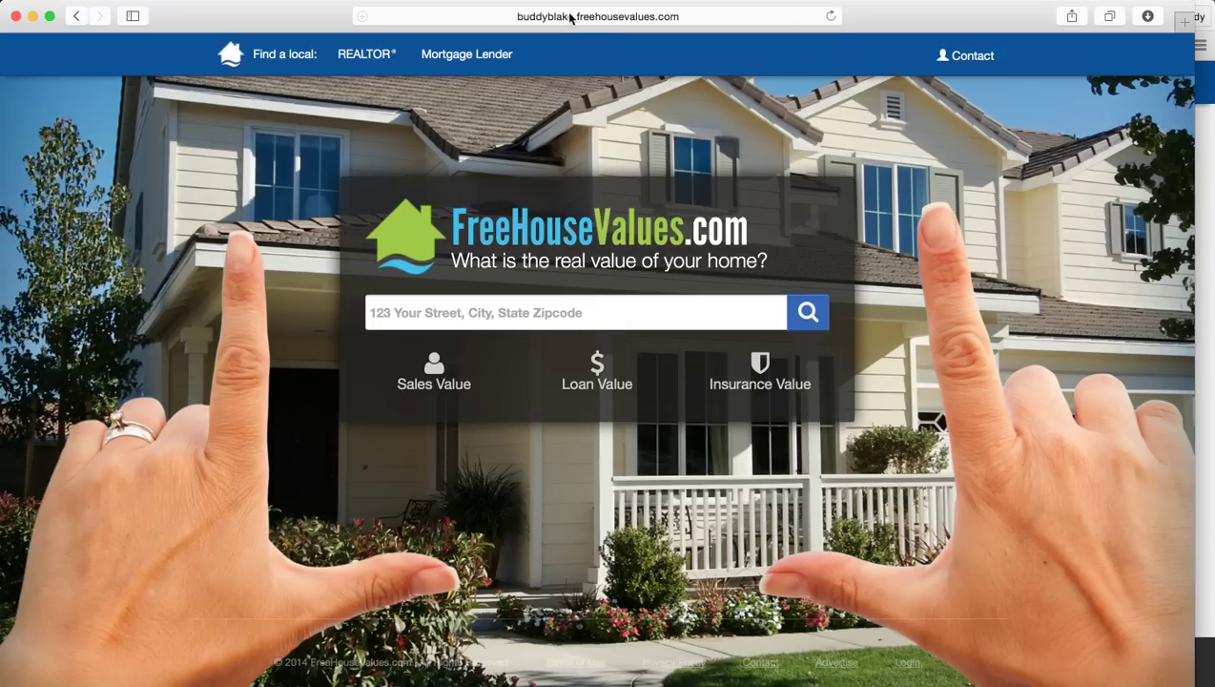
{"action": "left_click", "coordinate": [579, 312]}
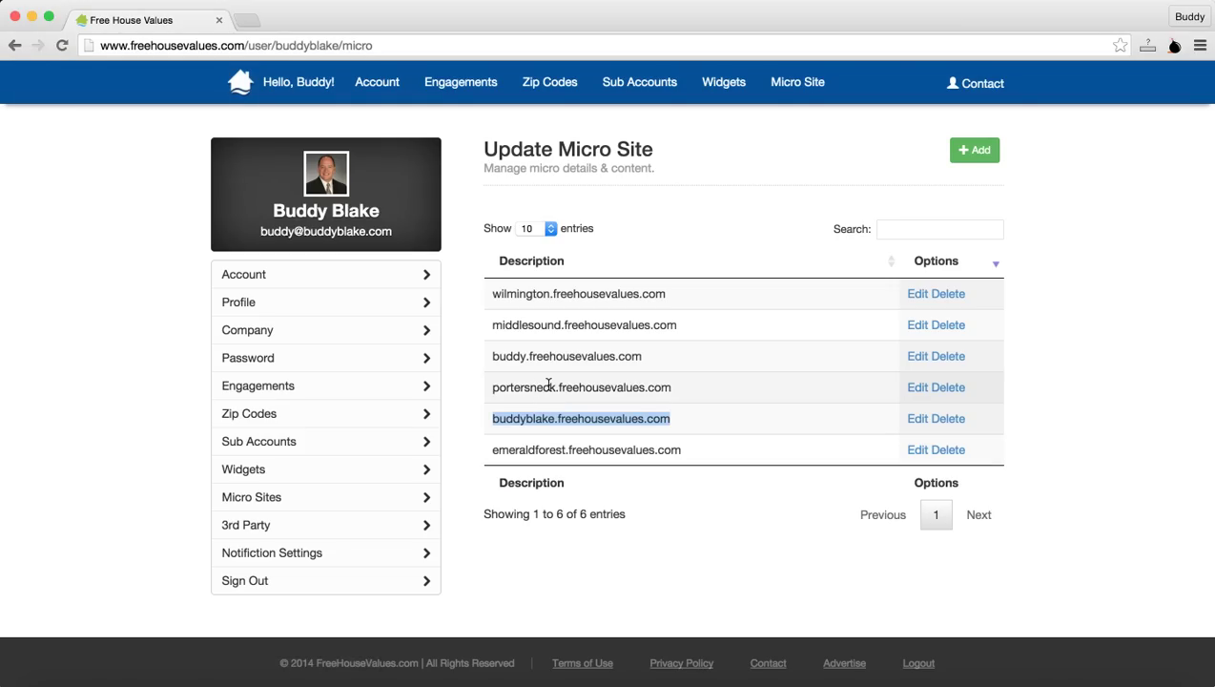
Step: Copy portersneck.freehousevalues.com from the list and load it in Safari
{"action": "left_click_drag", "start_coordinate": [698, 392], "coordinate": [500, 386]}
{"action": "key", "text": "super+c"}
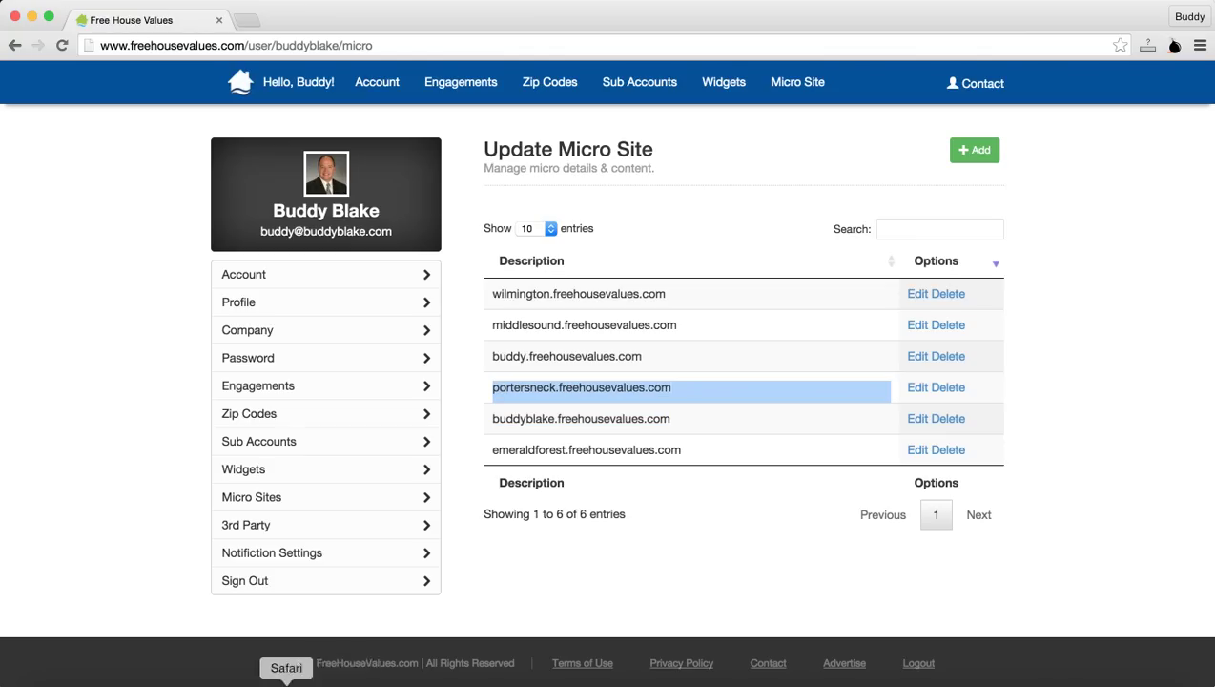
{"action": "left_click", "coordinate": [365, 678]}
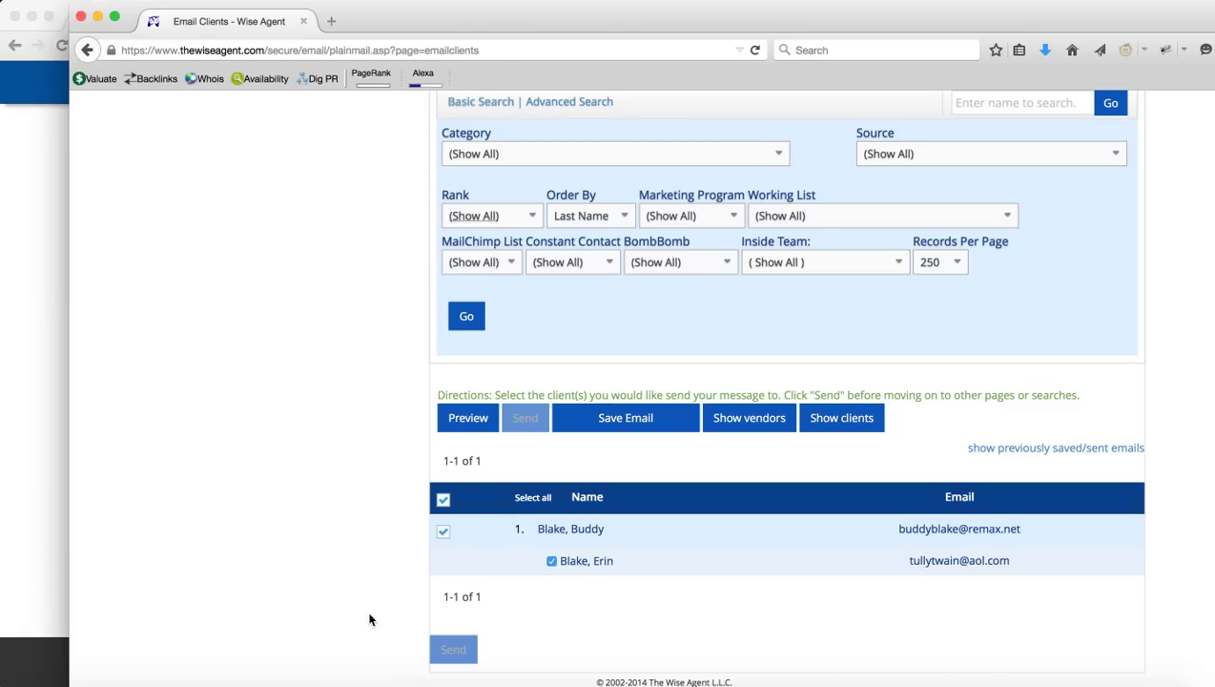
{"action": "left_click", "coordinate": [286, 679]}
{"action": "left_click", "coordinate": [545, 15]}
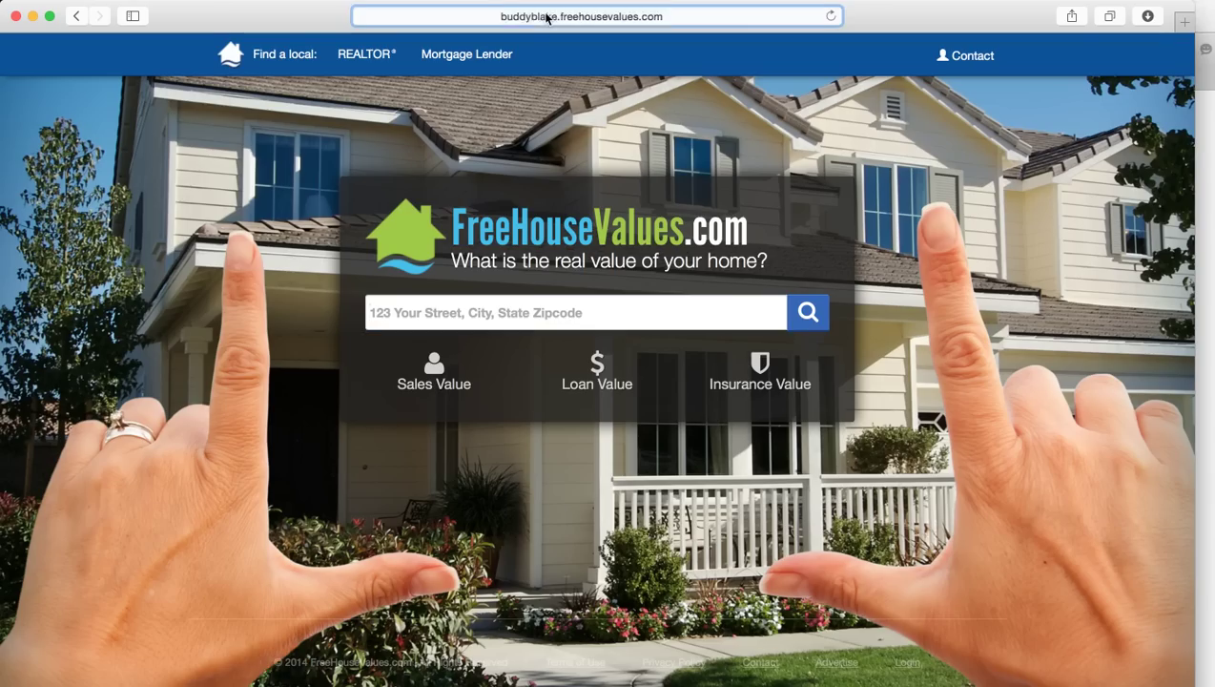
{"action": "key", "text": "super+v"}
{"action": "key", "text": "Return"}
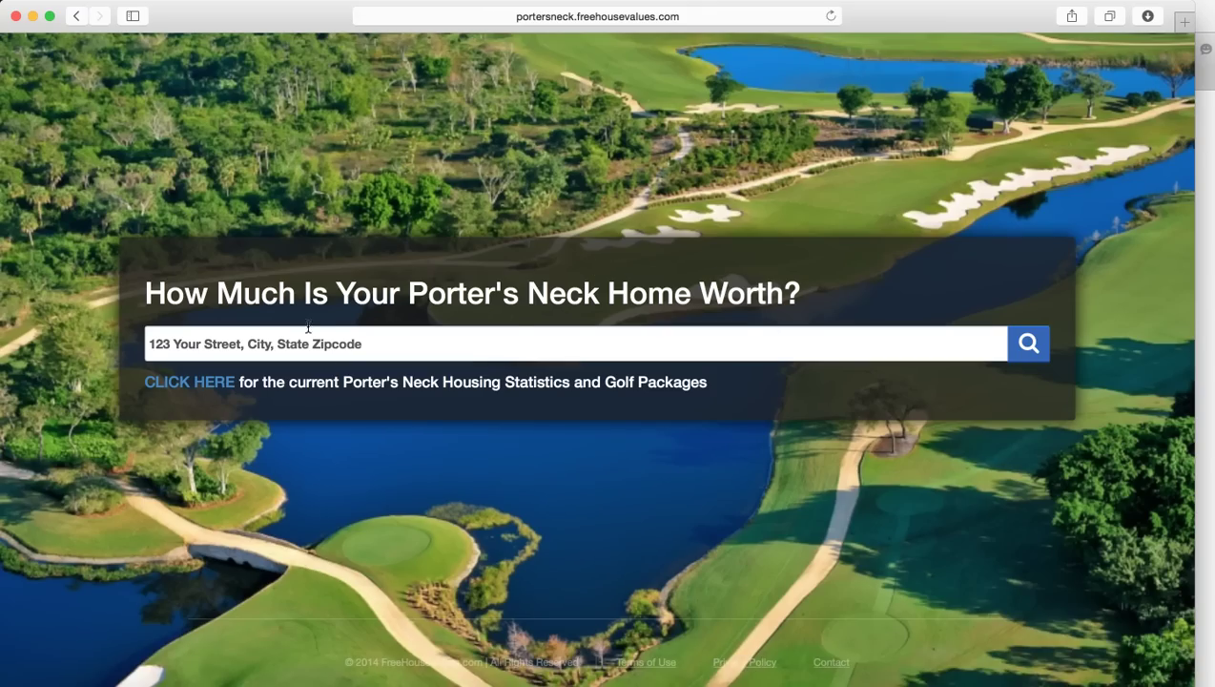
Step: Browse the Porter's Neck real estate statistics page, then return to the FreeHouseValues micro site list
{"action": "left_click", "coordinate": [181, 389]}
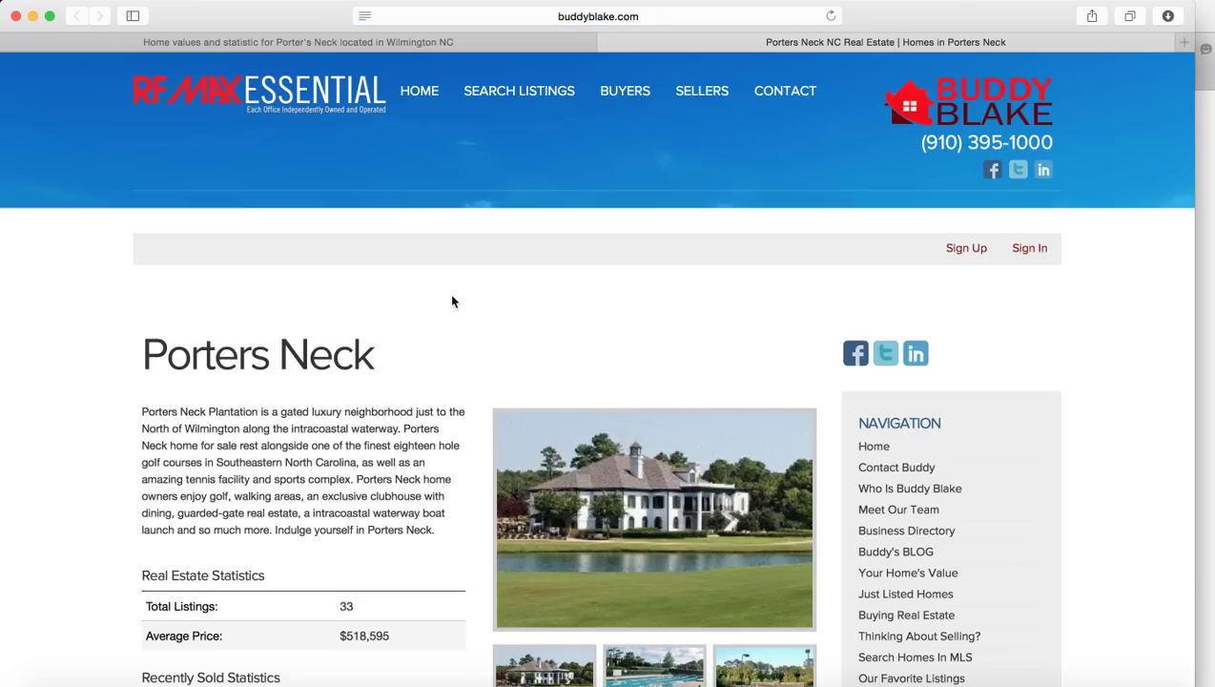
{"action": "scroll", "coordinate": [441, 505], "scroll_direction": "down", "scroll_amount": 5}
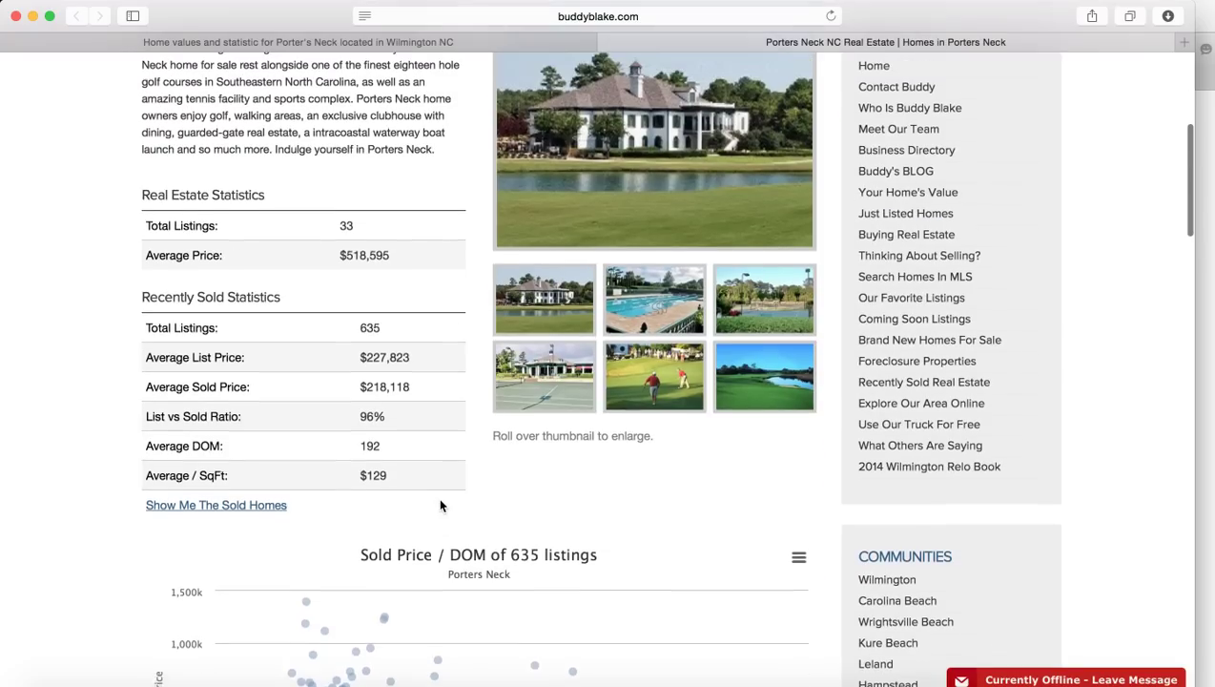
{"action": "scroll", "coordinate": [440, 505], "scroll_direction": "up", "scroll_amount": 4}
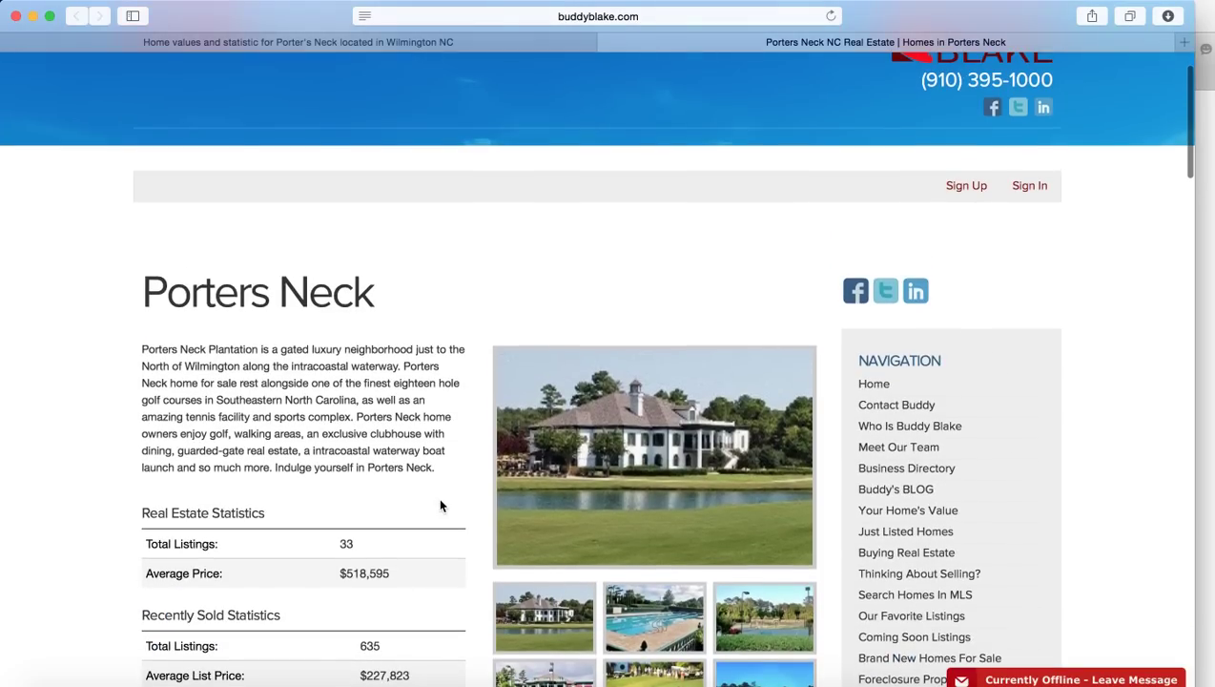
{"action": "scroll", "coordinate": [440, 506], "scroll_direction": "down", "scroll_amount": 15}
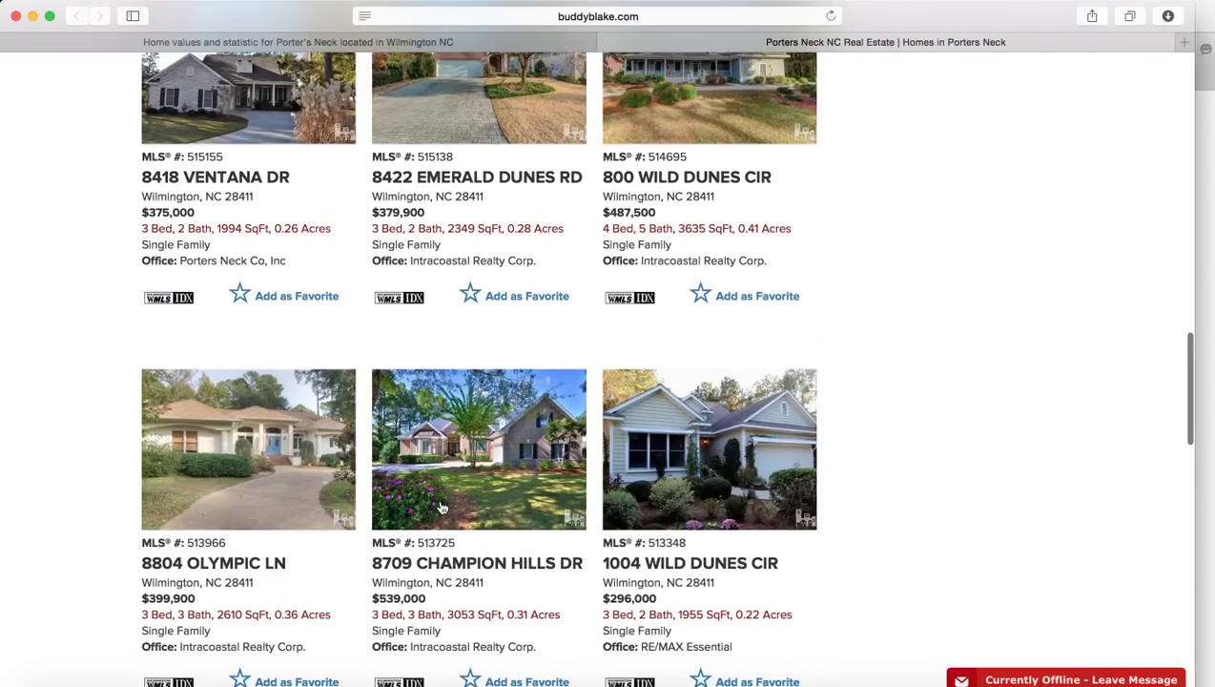
{"action": "scroll", "coordinate": [441, 507], "scroll_direction": "down", "scroll_amount": 10}
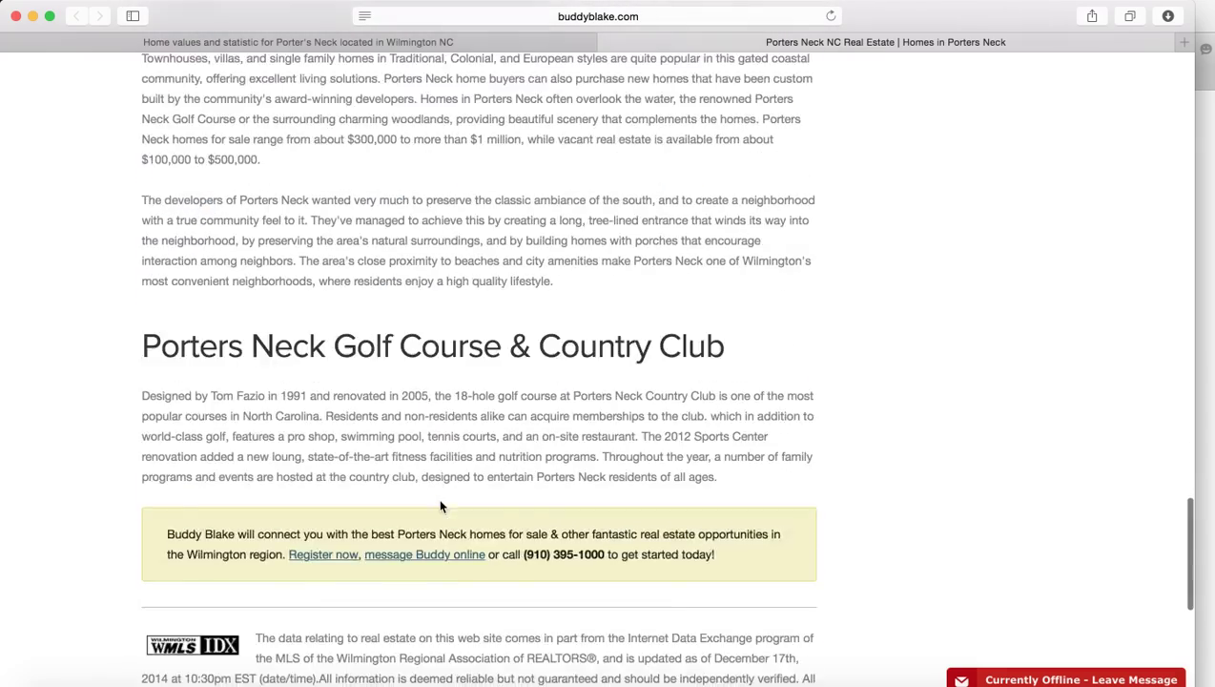
{"action": "scroll", "coordinate": [441, 506], "scroll_direction": "down", "scroll_amount": 5}
{"action": "scroll", "coordinate": [441, 506], "scroll_direction": "up", "scroll_amount": 12}
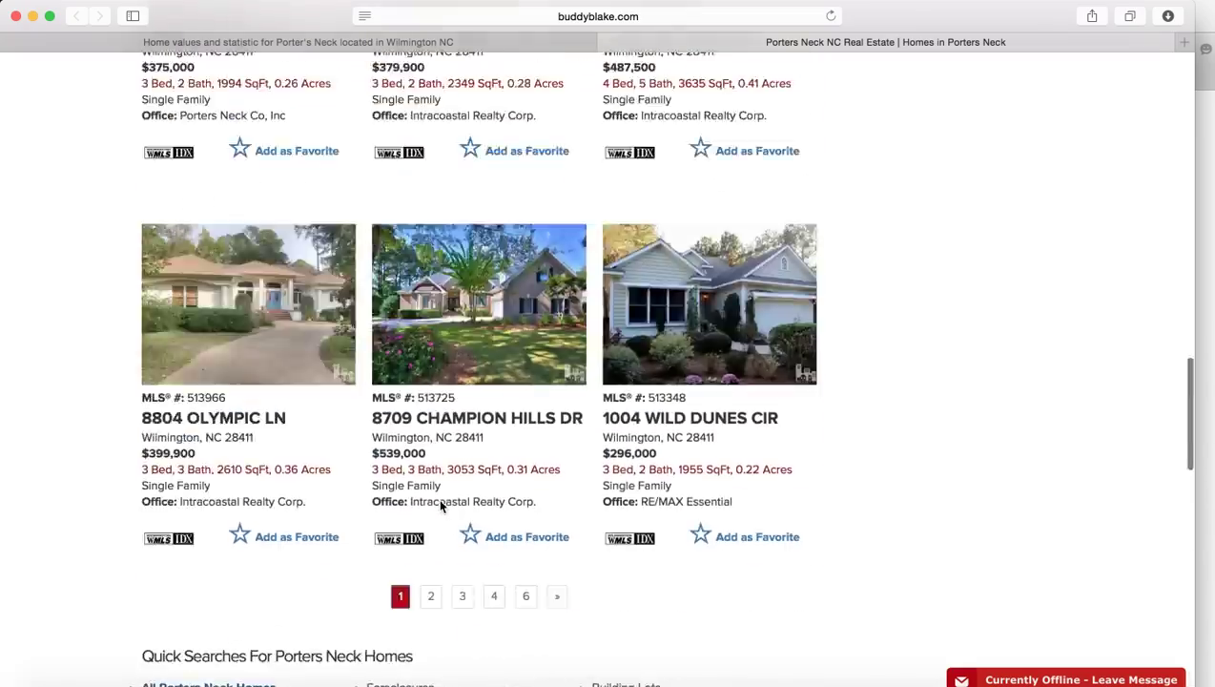
{"action": "scroll", "coordinate": [441, 506], "scroll_direction": "up", "scroll_amount": 15}
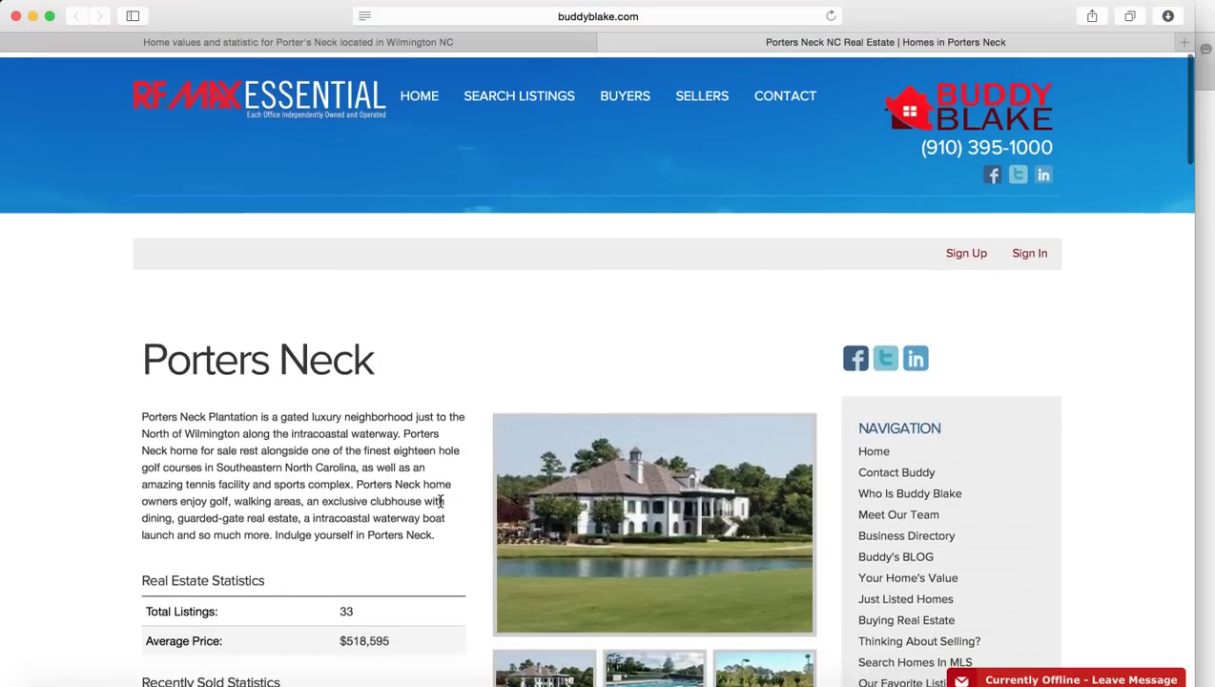
{"action": "scroll", "coordinate": [441, 503], "scroll_direction": "down", "scroll_amount": 3}
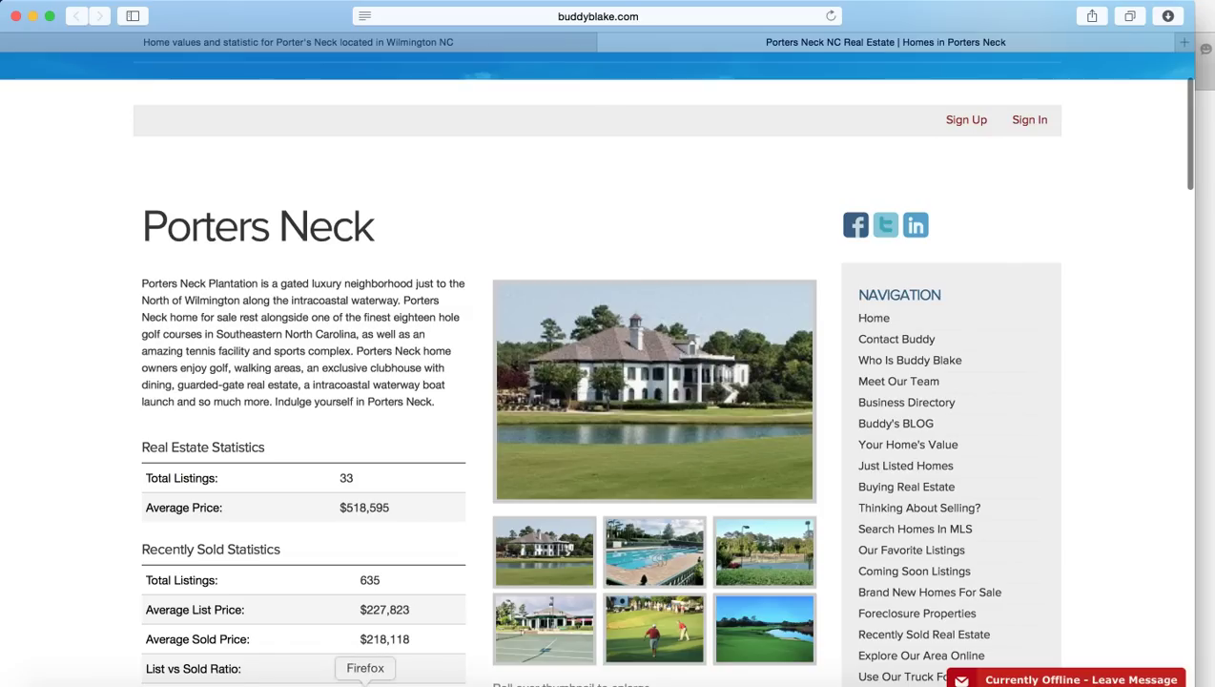
{"action": "left_click", "coordinate": [324, 682]}
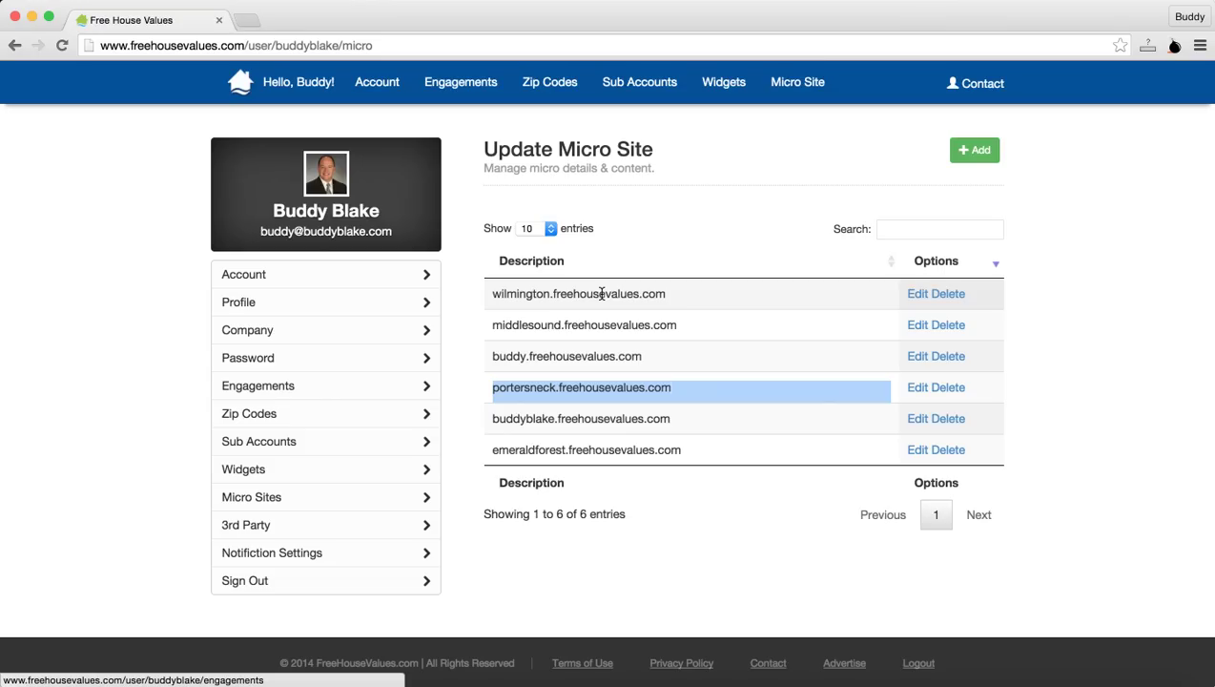
Step: Glance at 3rd Party integrations, then scroll through the Notifications, Sub Account and SMS settings
{"action": "left_click", "coordinate": [263, 531]}
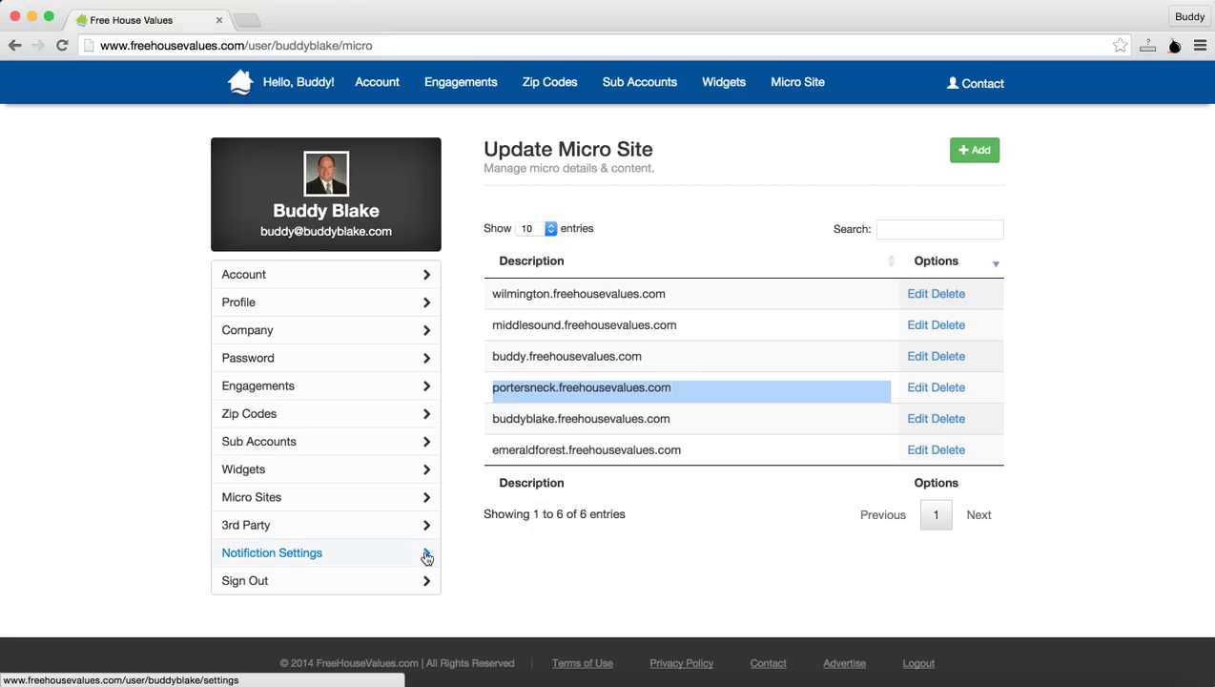
{"action": "left_click", "coordinate": [302, 555]}
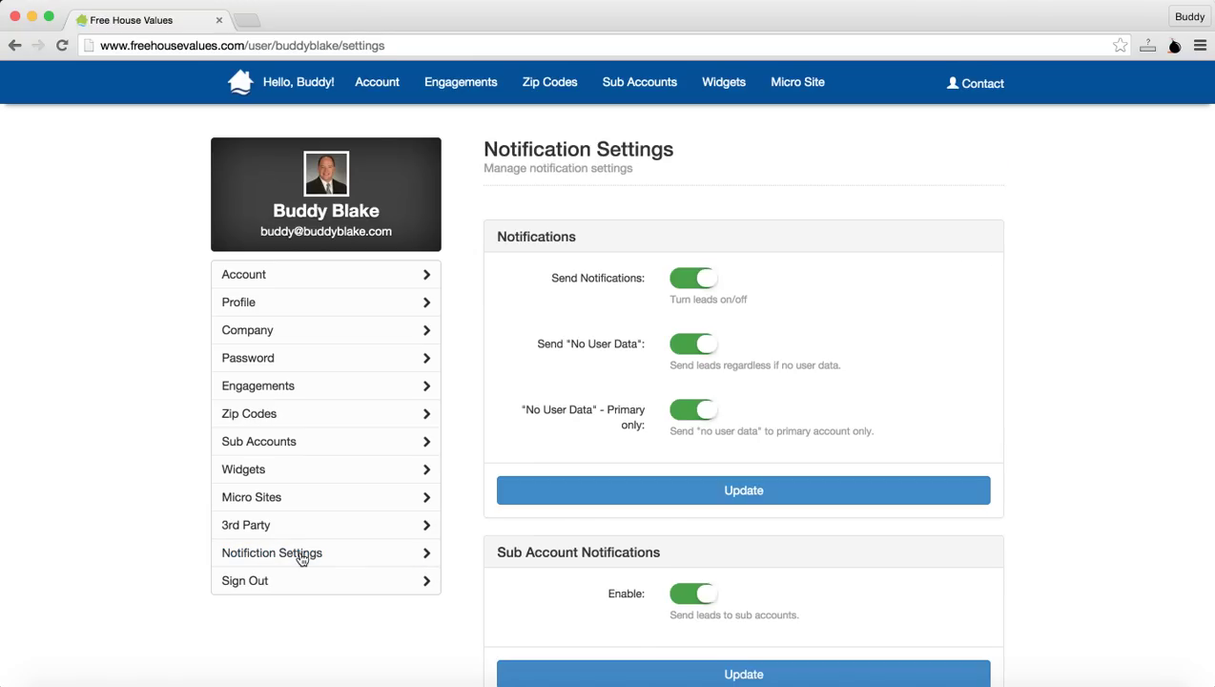
{"action": "scroll", "coordinate": [801, 286], "scroll_direction": "down", "scroll_amount": 3}
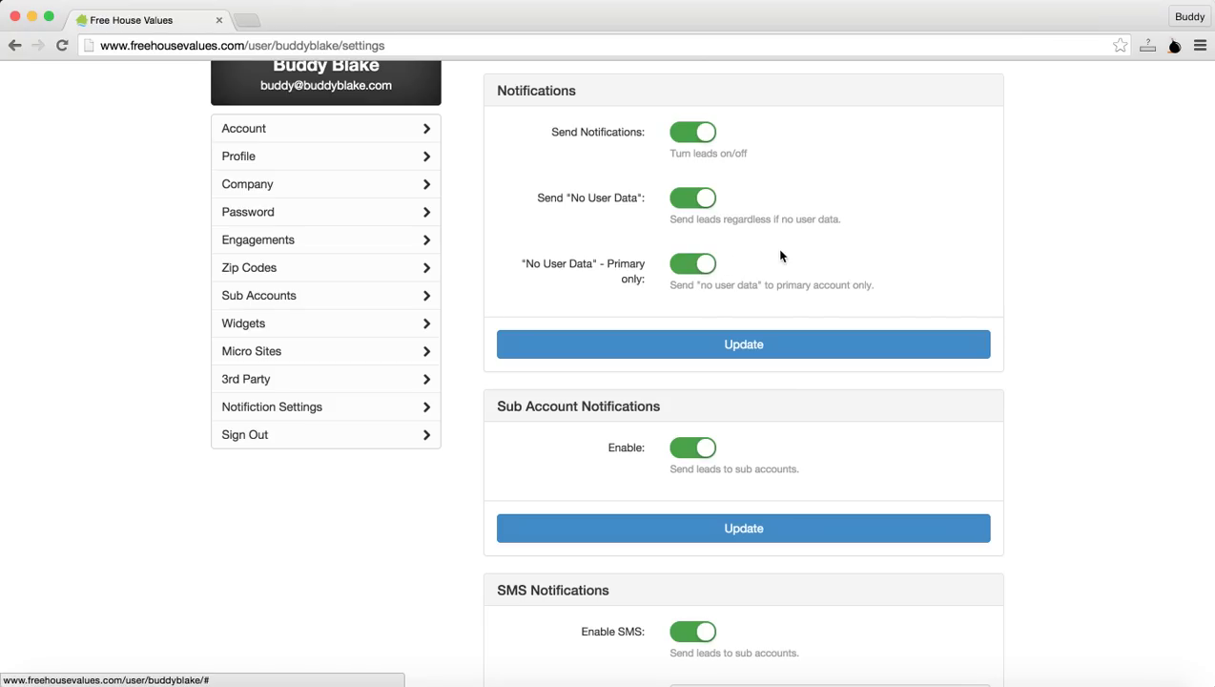
{"action": "scroll", "coordinate": [815, 254], "scroll_direction": "down", "scroll_amount": 2}
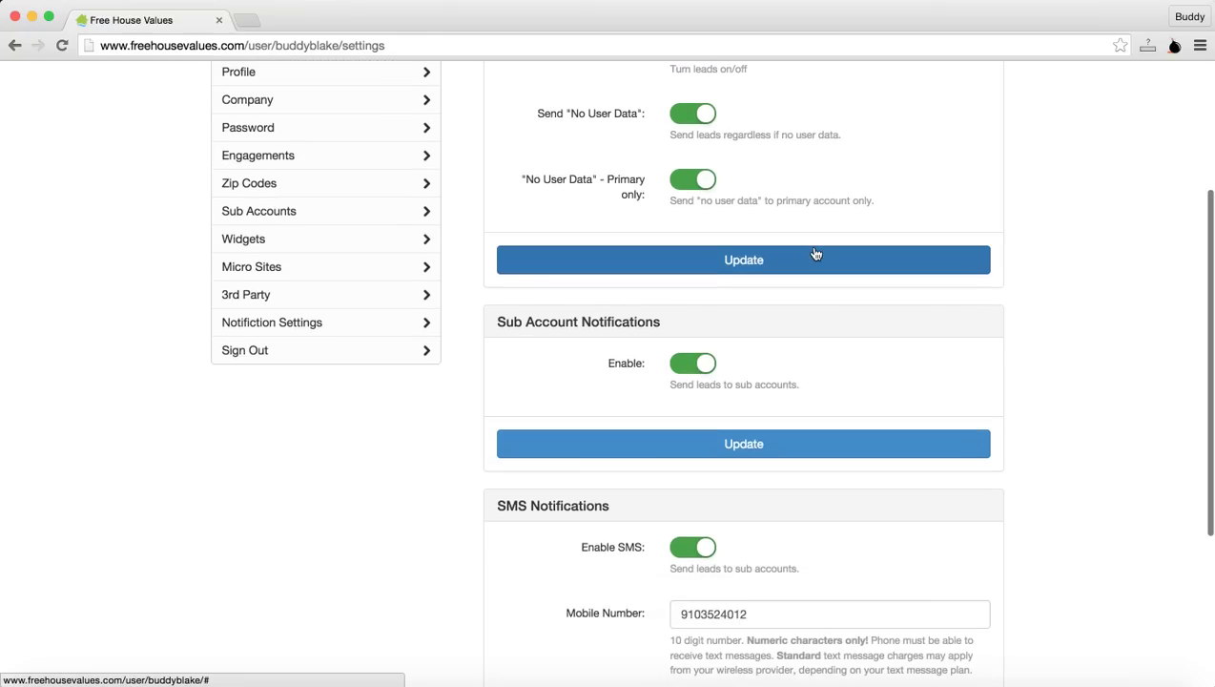
{"action": "scroll", "coordinate": [812, 250], "scroll_direction": "down", "scroll_amount": 2}
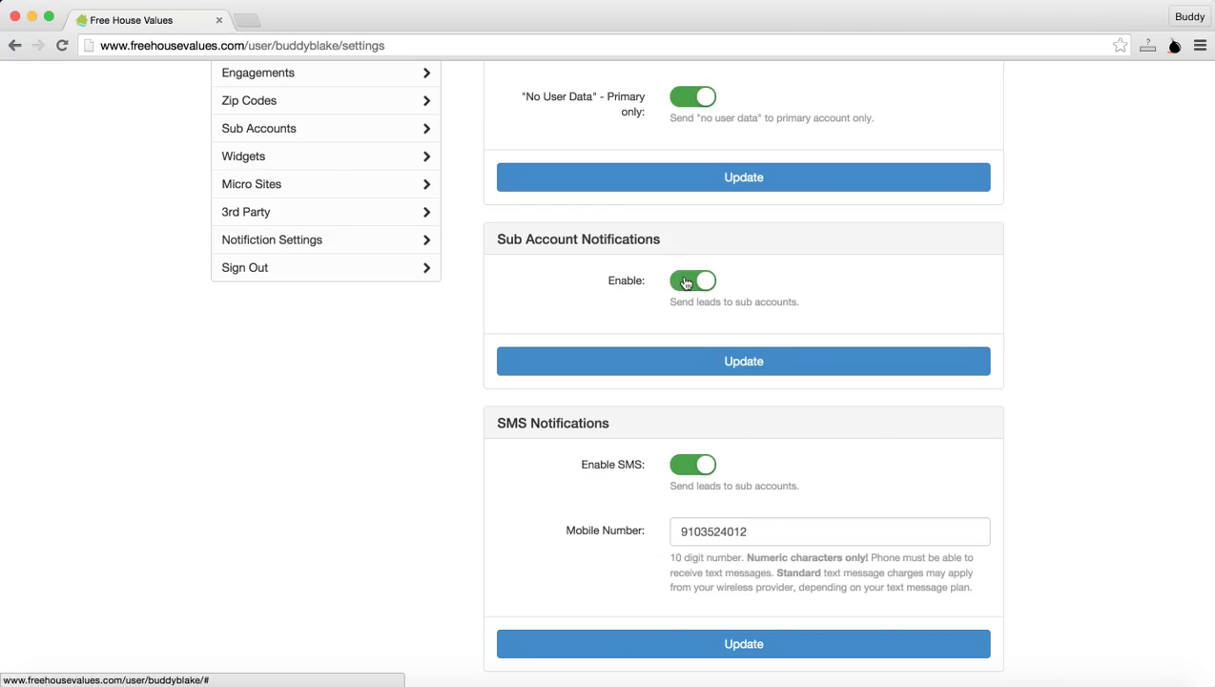
{"action": "scroll", "coordinate": [756, 299], "scroll_direction": "down", "scroll_amount": 2}
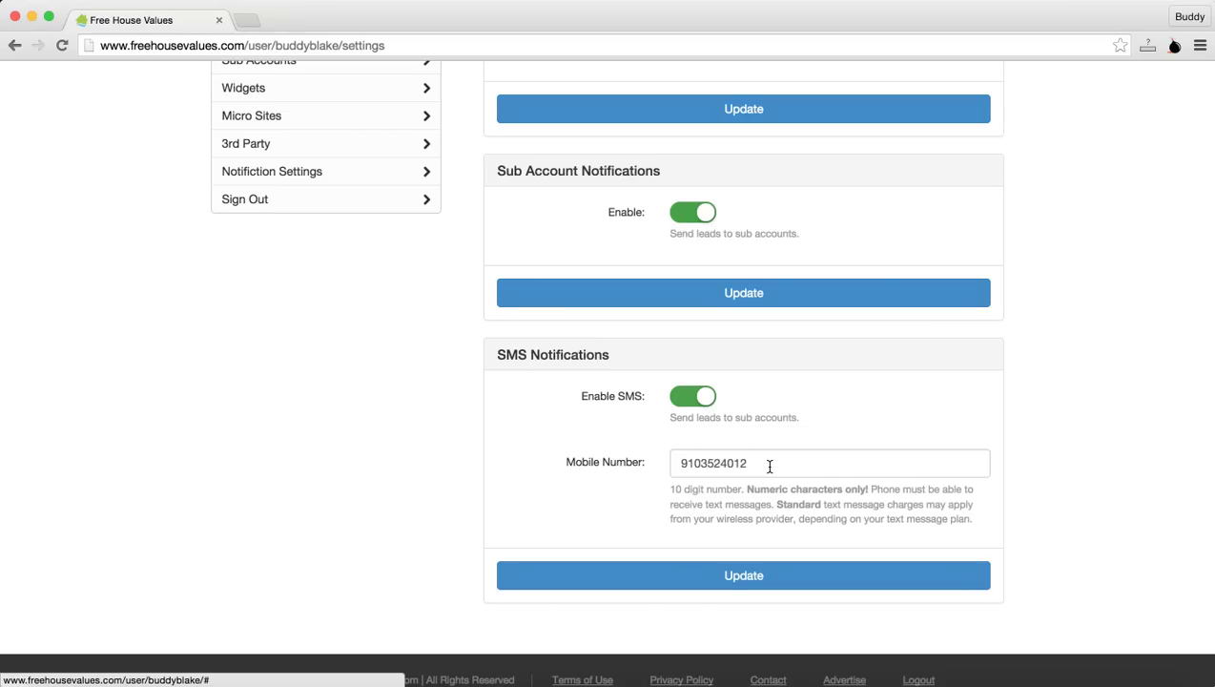
{"action": "scroll", "coordinate": [769, 466], "scroll_direction": "down", "scroll_amount": 1}
{"action": "scroll", "coordinate": [770, 466], "scroll_direction": "up", "scroll_amount": 1}
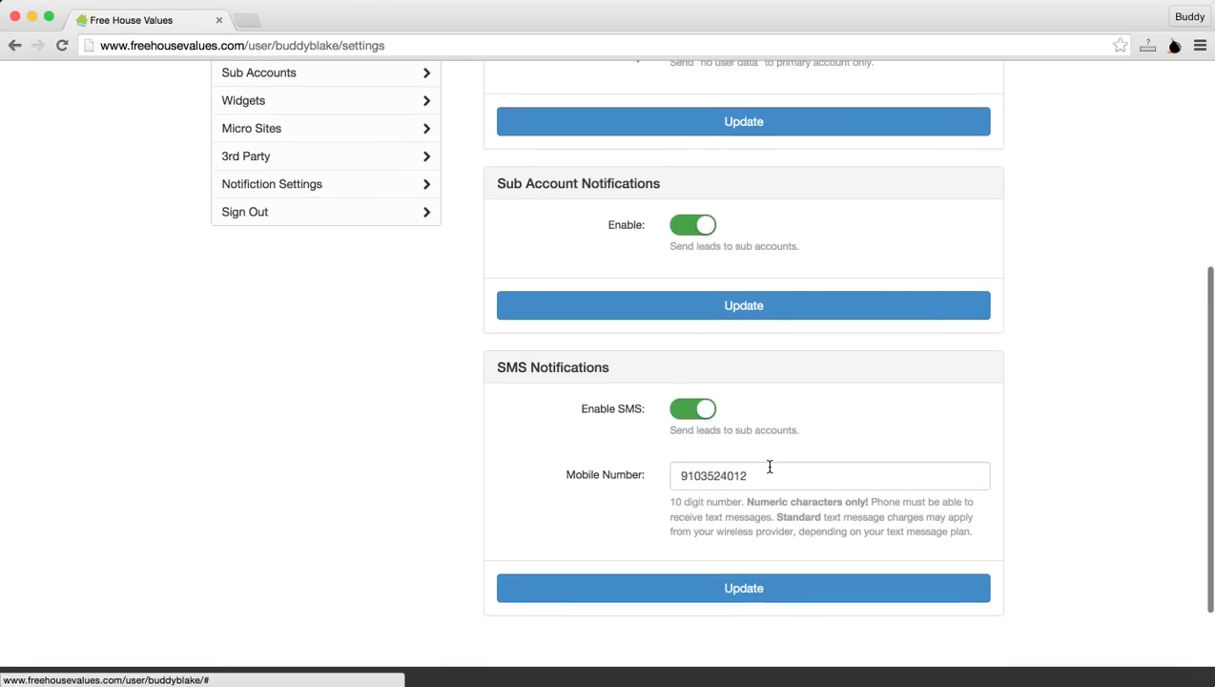
{"action": "scroll", "coordinate": [770, 466], "scroll_direction": "up", "scroll_amount": 5}
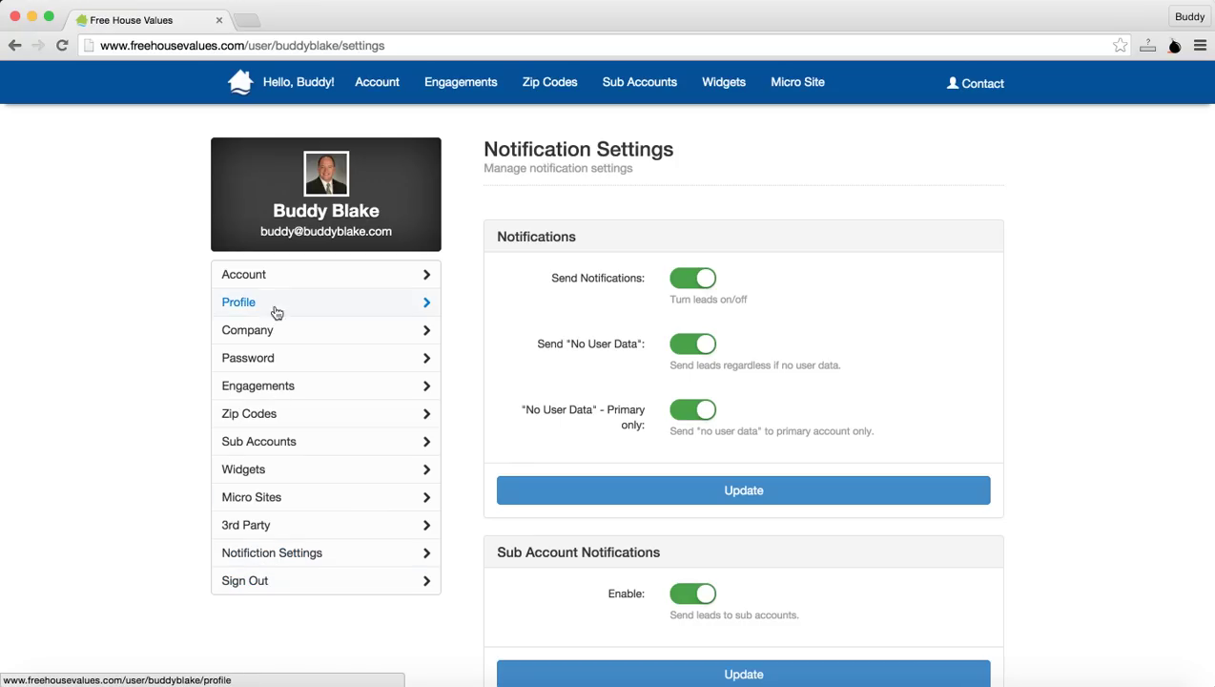
Step: Sign out of the agent account and go to the FreeHouseValues home page
{"action": "left_click", "coordinate": [263, 583]}
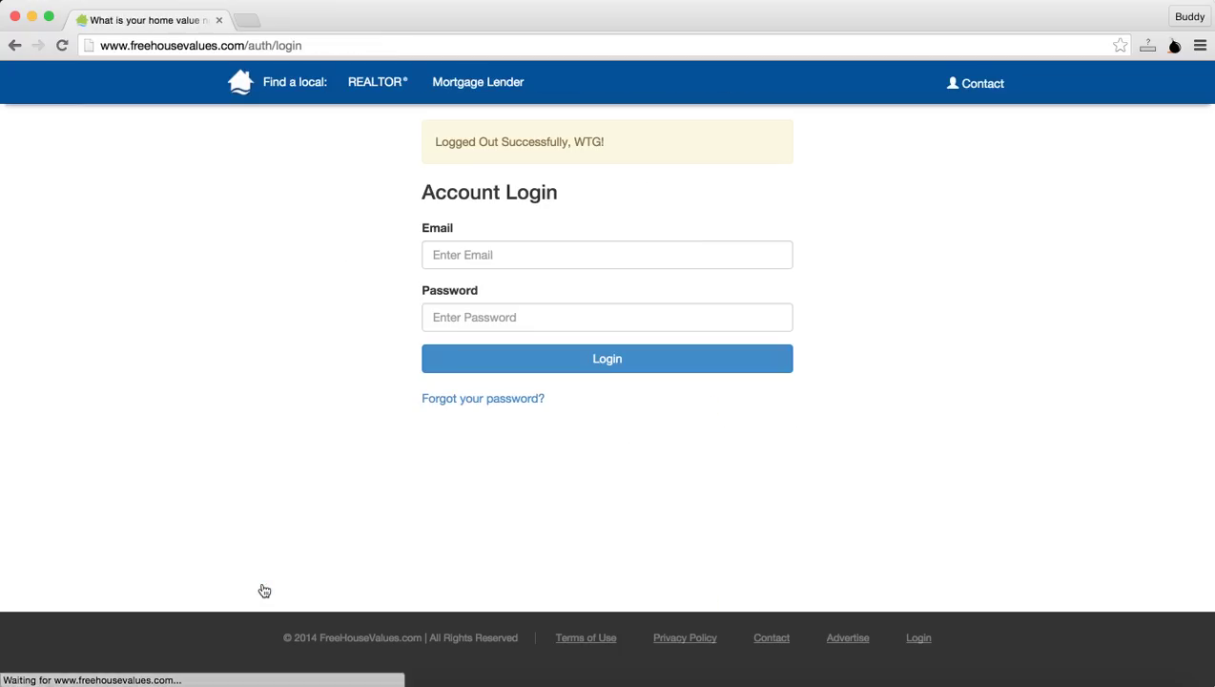
{"action": "left_click", "coordinate": [371, 85]}
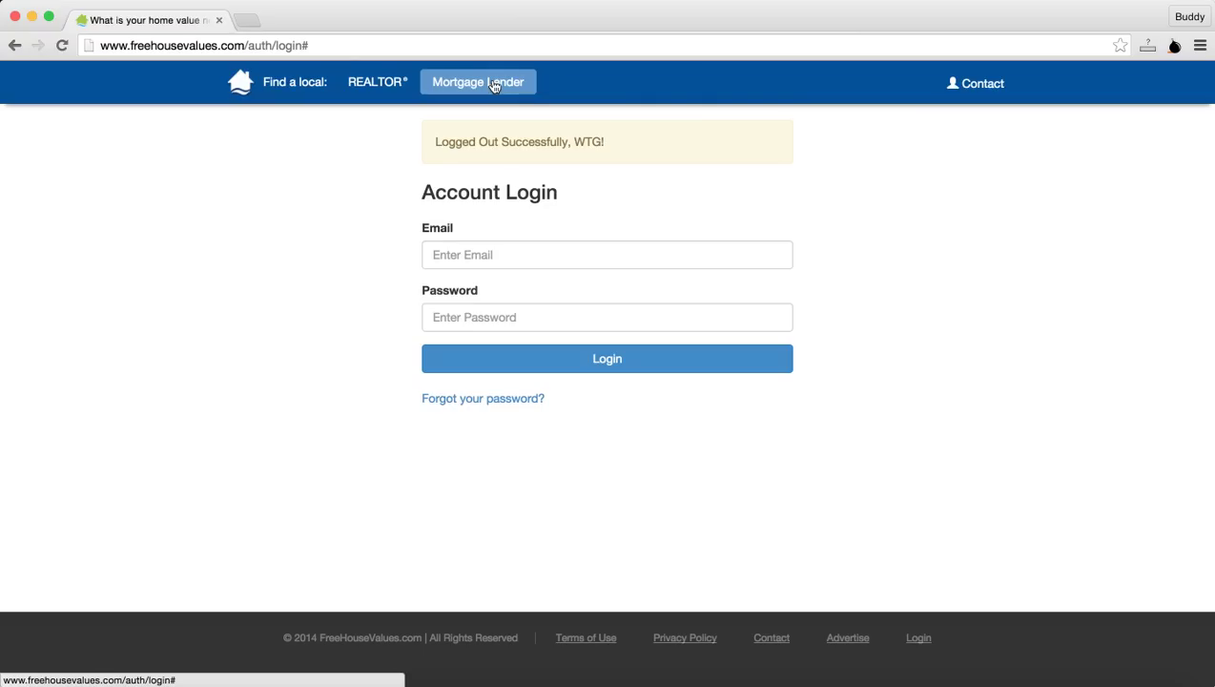
{"action": "left_click", "coordinate": [242, 90]}
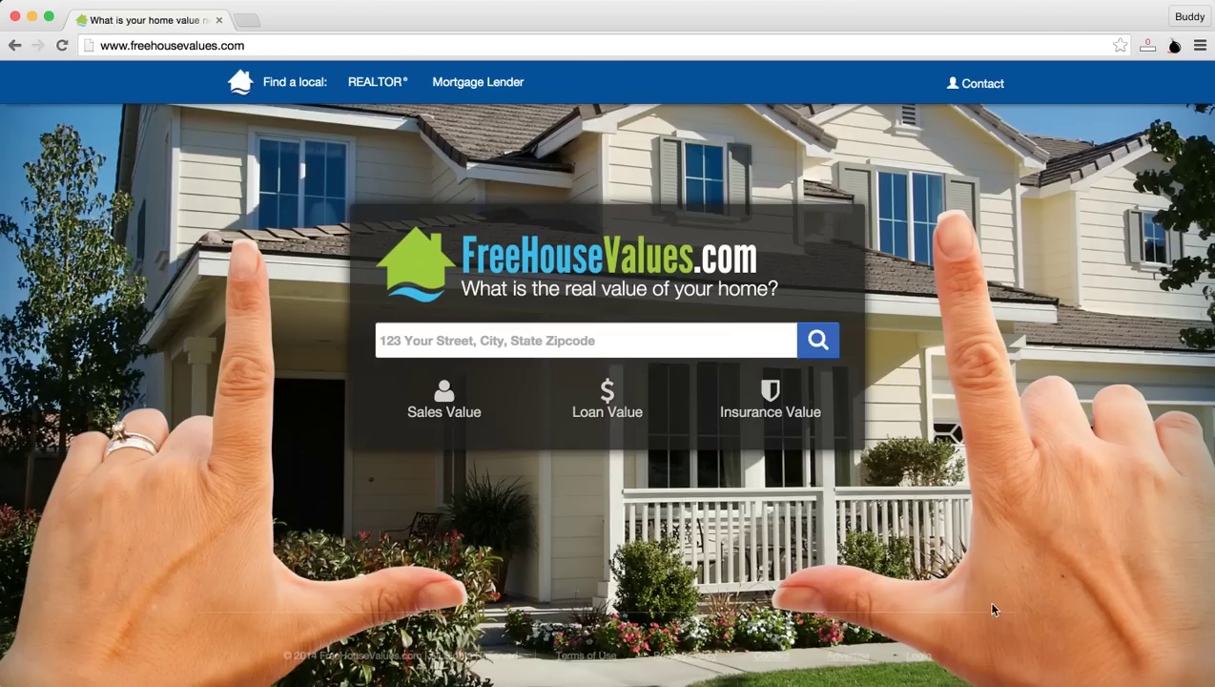
Step: Append /login to the site address to reach the Account Login page
{"action": "left_click", "coordinate": [286, 46]}
{"action": "left_click", "coordinate": [302, 44]}
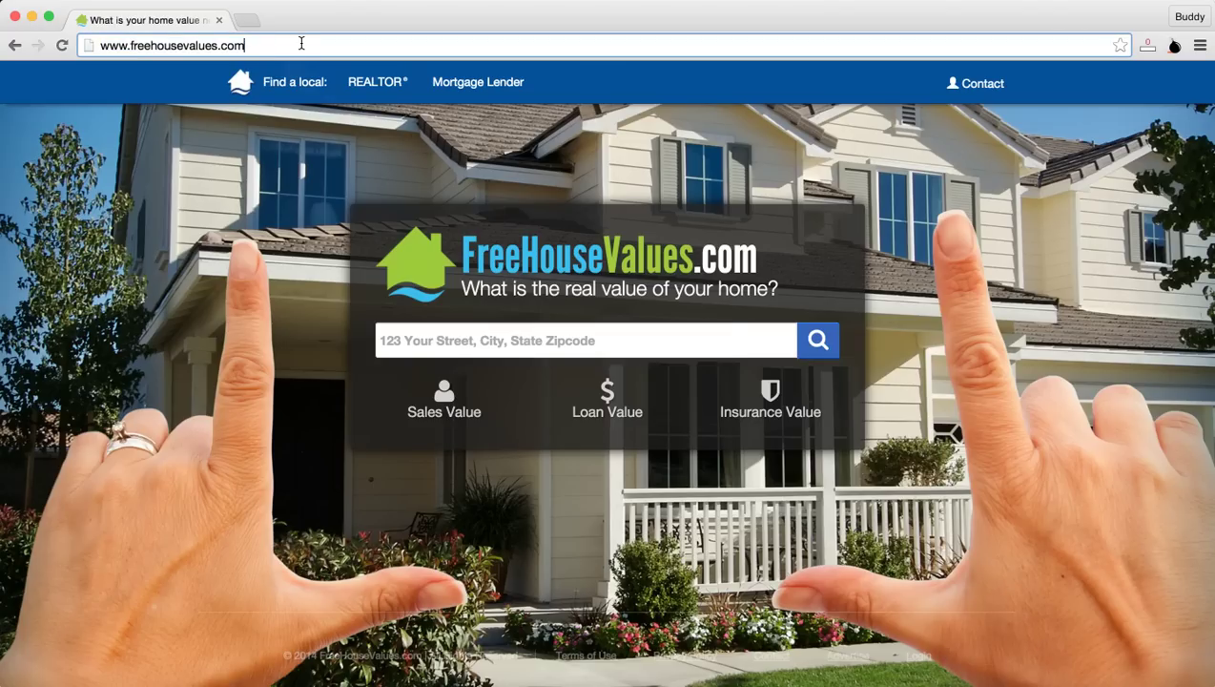
{"action": "type", "text": "/login"}
{"action": "key", "text": "Return"}
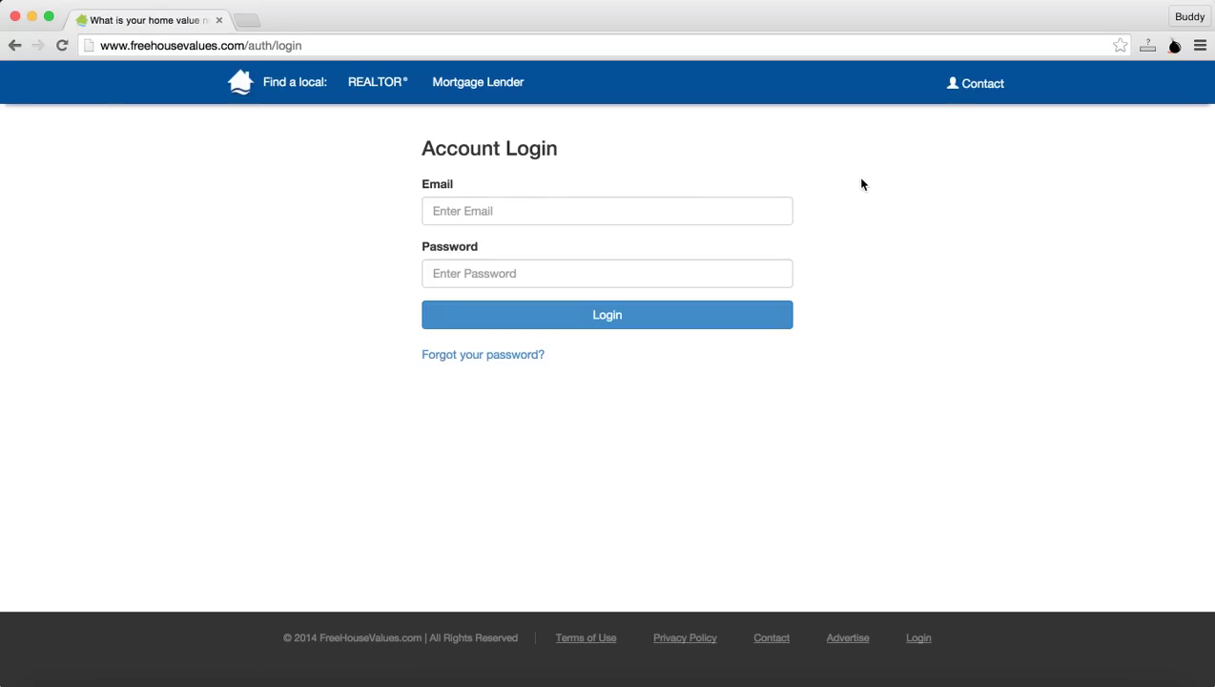
Step: Open the Contact page, highlight the toll-free number, and click through the empty first and last name fields
{"action": "left_click", "coordinate": [969, 88]}
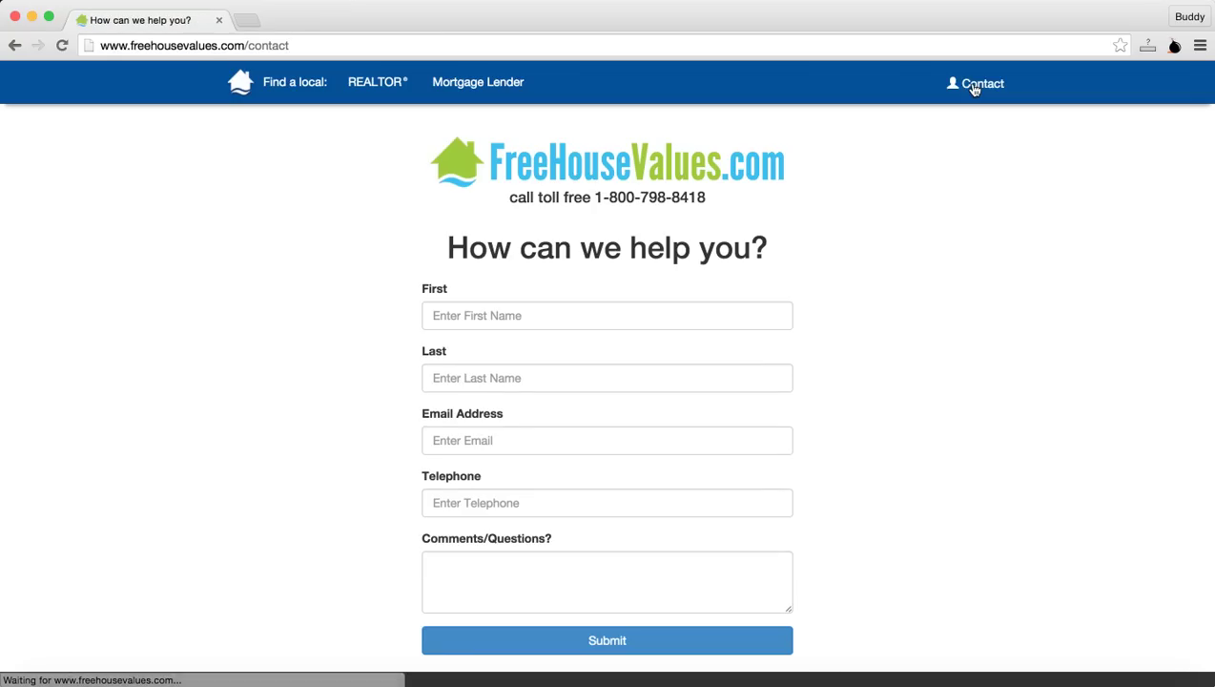
{"action": "left_click_drag", "start_coordinate": [711, 198], "coordinate": [593, 198]}
{"action": "left_click", "coordinate": [562, 324]}
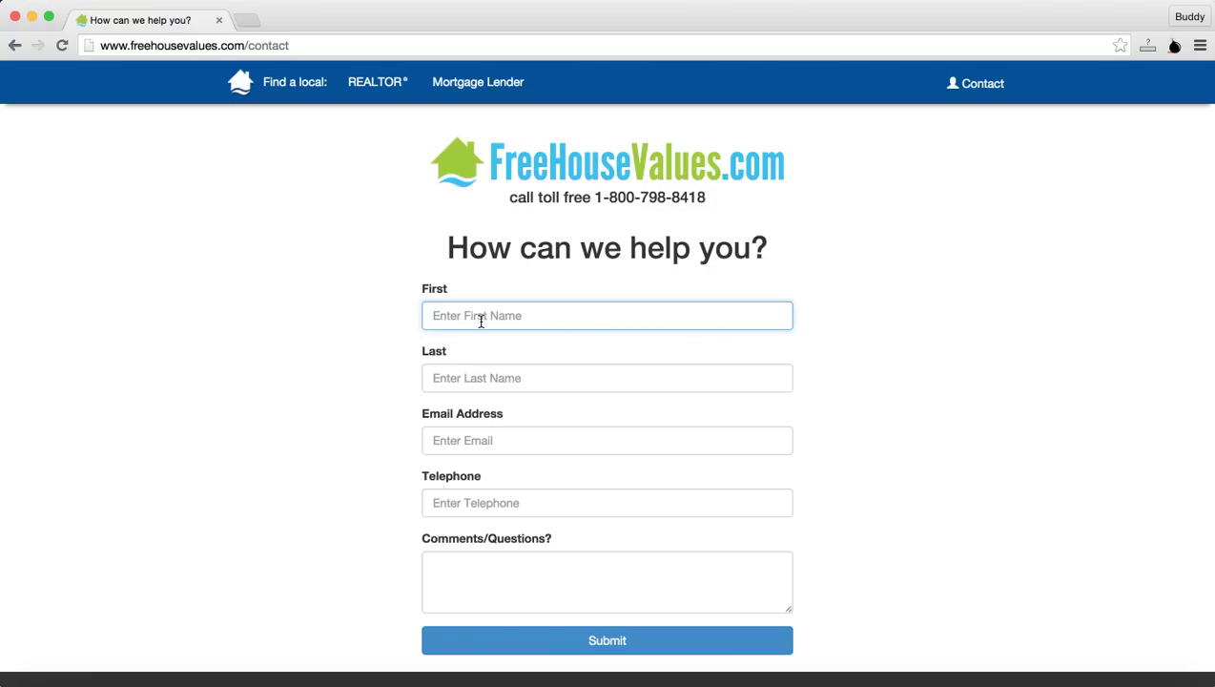
{"action": "left_click", "coordinate": [495, 382]}
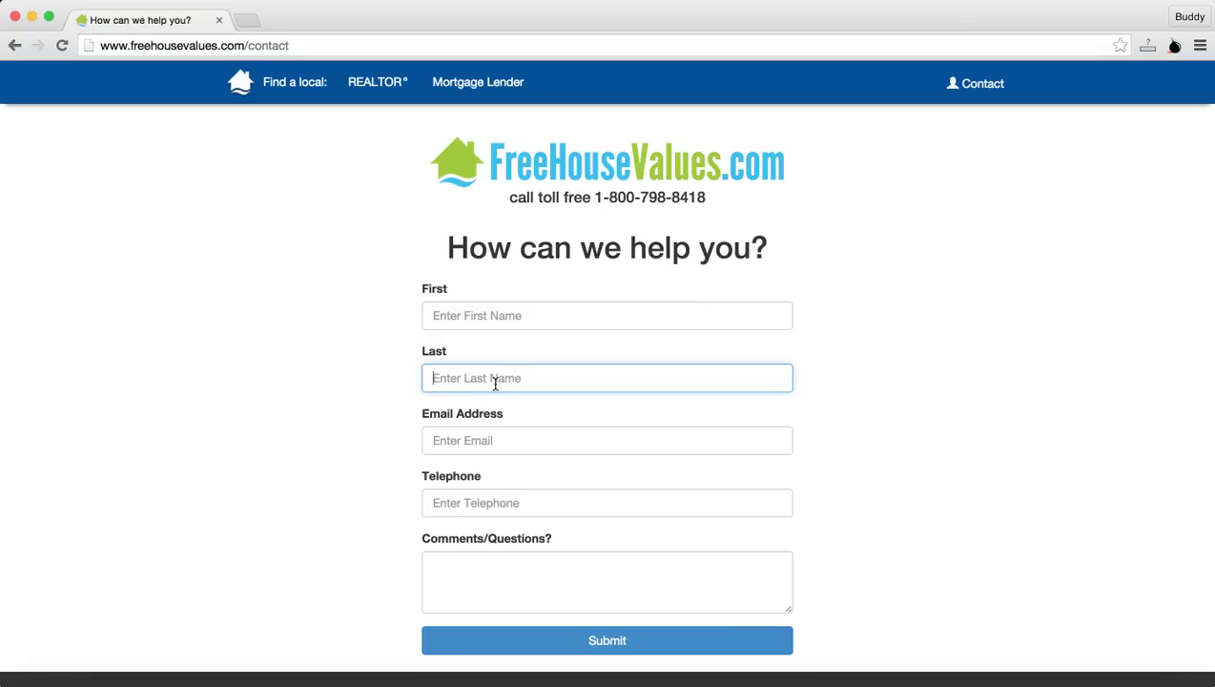
{"action": "left_click", "coordinate": [471, 317]}
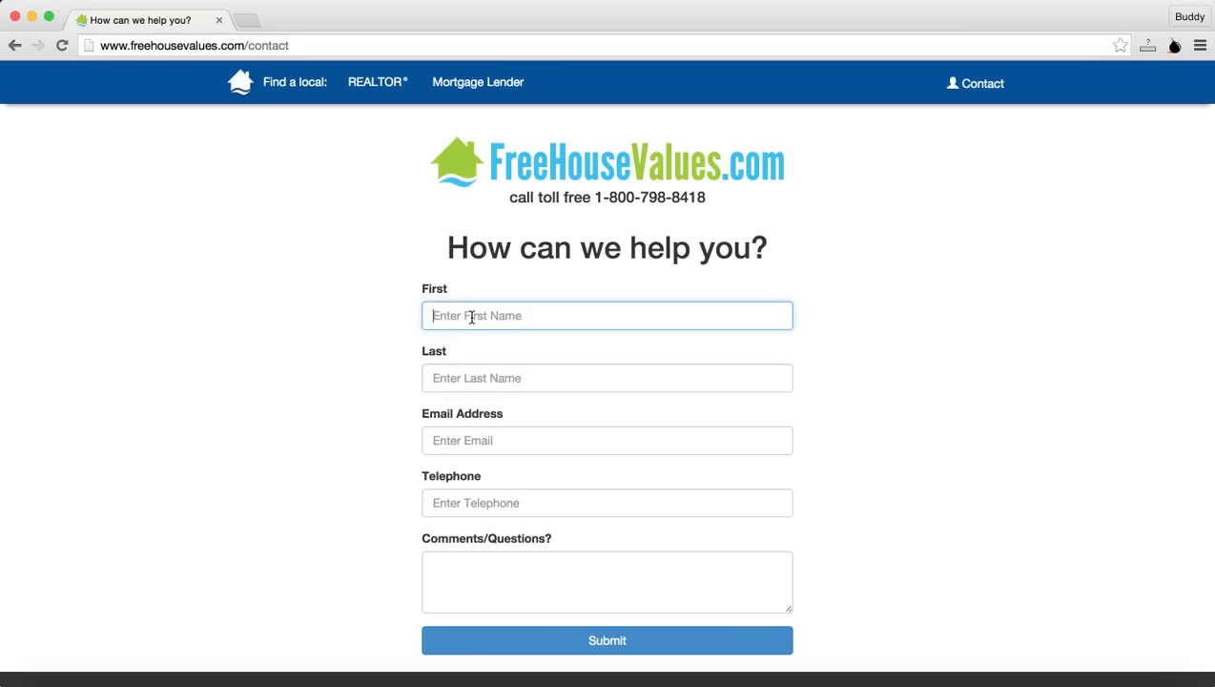
{"action": "left_click", "coordinate": [471, 317]}
{"action": "left_click", "coordinate": [355, 276]}
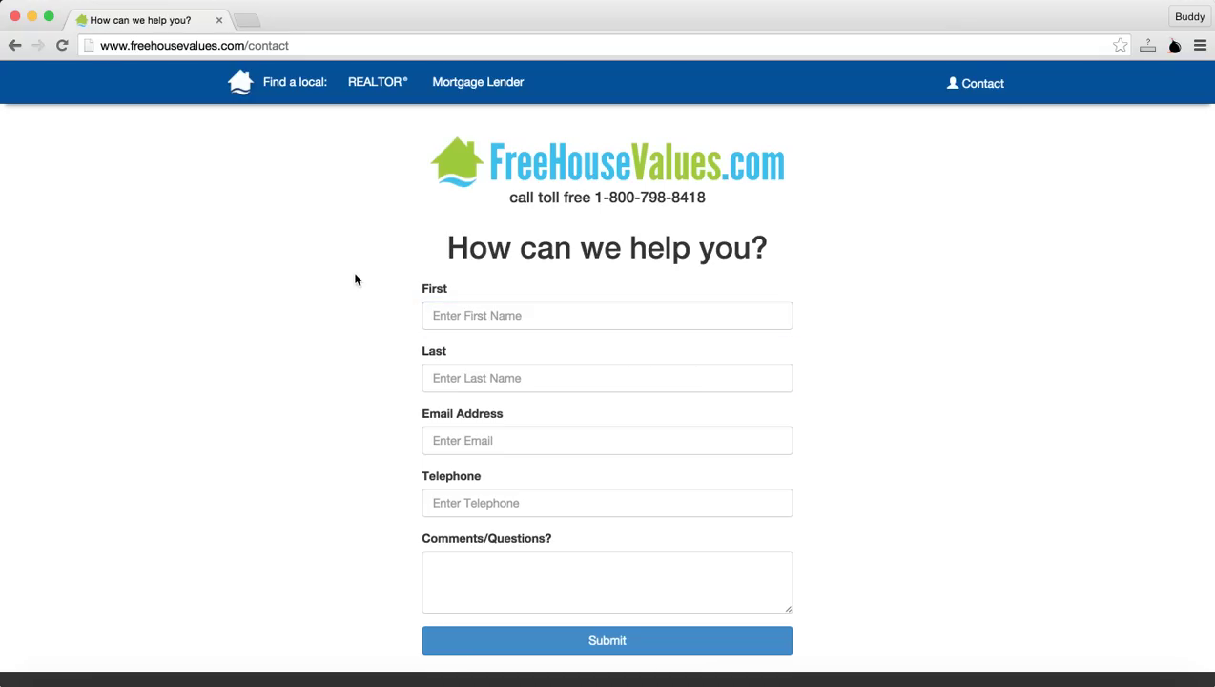
{"action": "scroll", "coordinate": [678, 523], "scroll_direction": "down", "scroll_amount": 1}
{"action": "scroll", "coordinate": [679, 522], "scroll_direction": "down", "scroll_amount": 3}
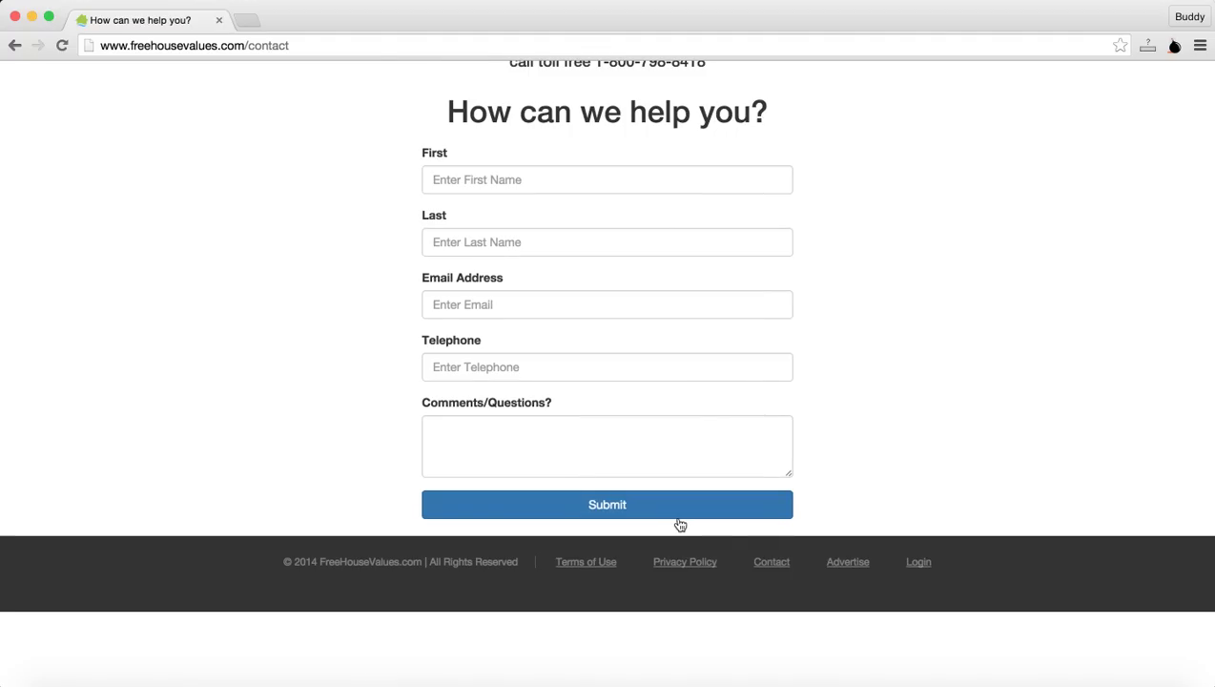
{"action": "scroll", "coordinate": [888, 355], "scroll_direction": "up", "scroll_amount": 3}
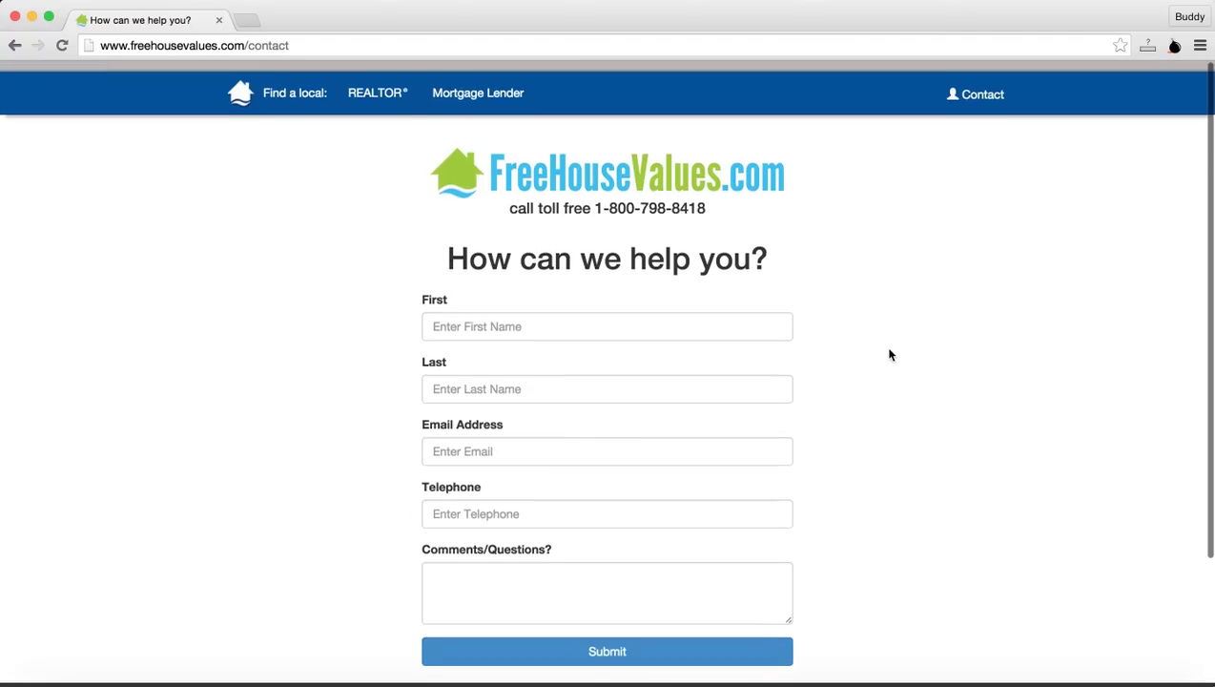